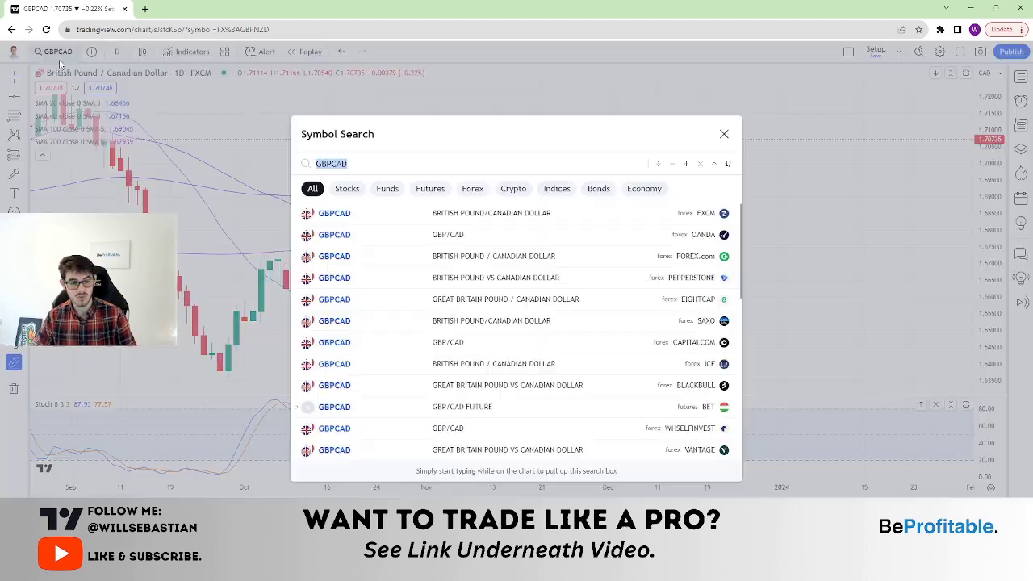
- Load the DXY U.S. Dollar Index chart and switch it to the weekly interval
{"action": "type", "text": "DXY"}
{"action": "left_click", "coordinate": [373, 210]}
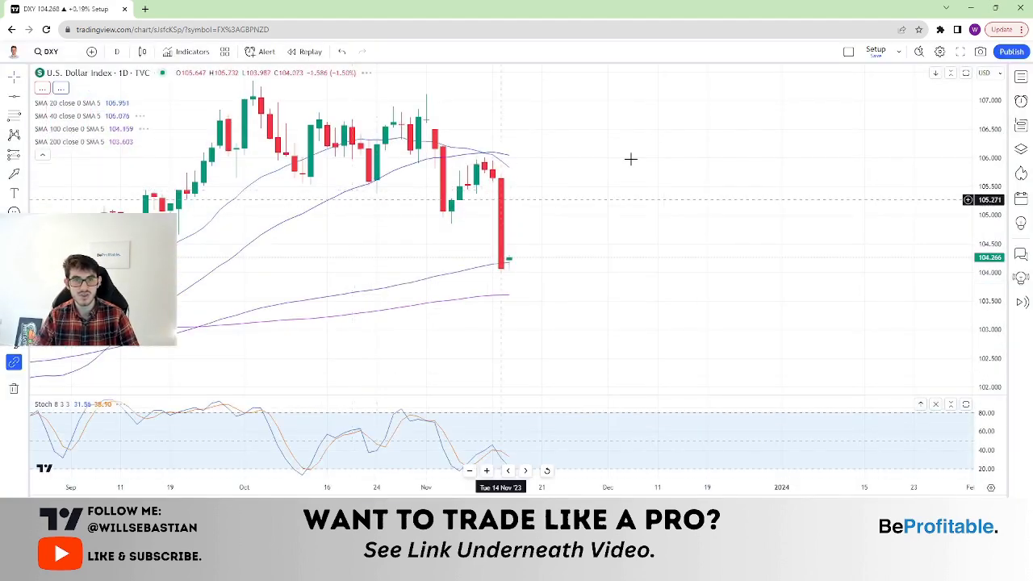
{"action": "left_click", "coordinate": [117, 52]}
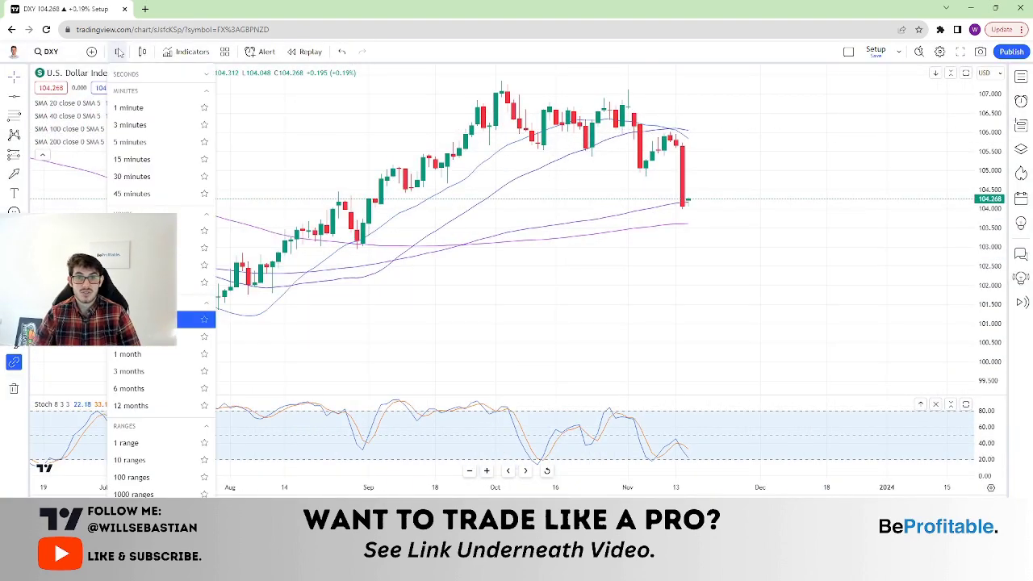
{"action": "left_click", "coordinate": [194, 319]}
{"action": "scroll", "coordinate": [646, 117], "scroll_direction": "up", "scroll_amount": 3}
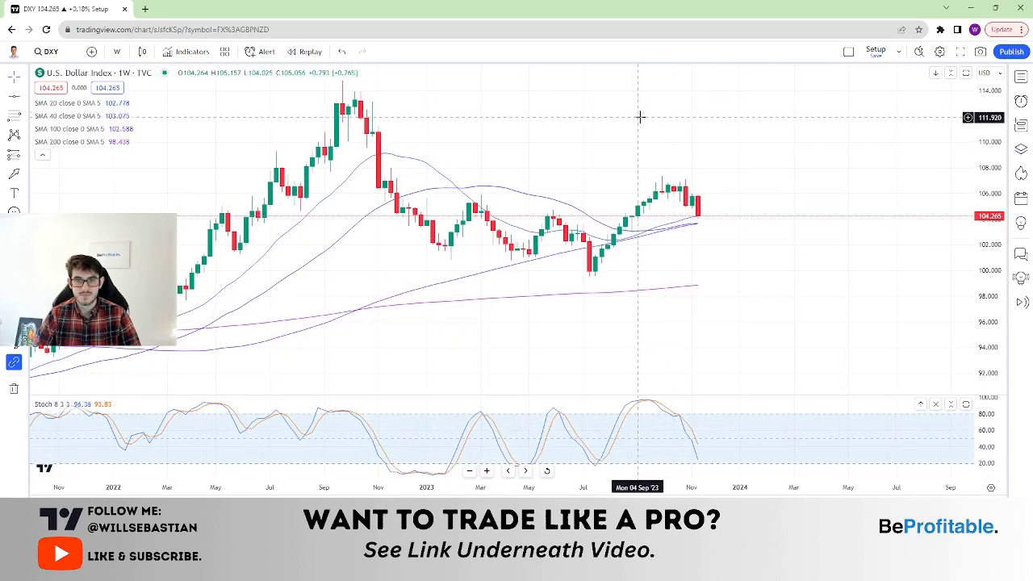
- Draw two red arrow markers pointing up at the latest weekly candle from both sides, meeting at about 104
{"action": "left_click", "coordinate": [13, 177]}
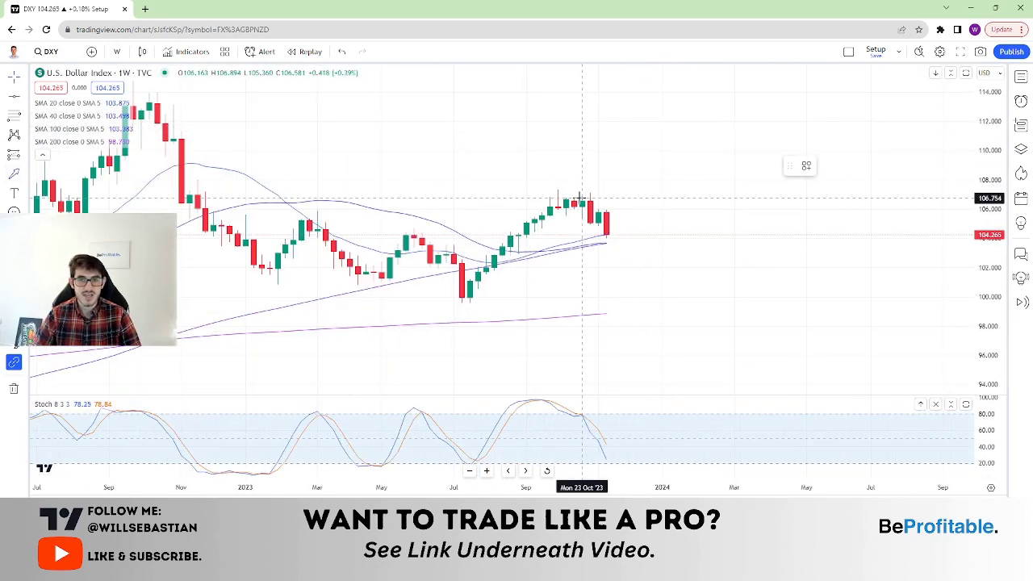
{"action": "left_click_drag", "start_coordinate": [630, 278], "coordinate": [606, 242]}
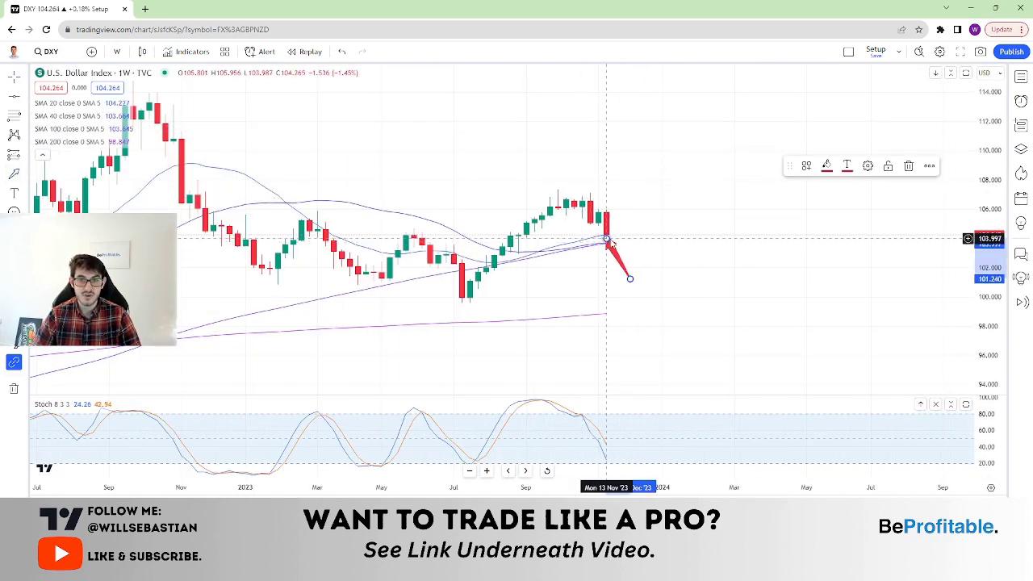
{"action": "left_click", "coordinate": [615, 194]}
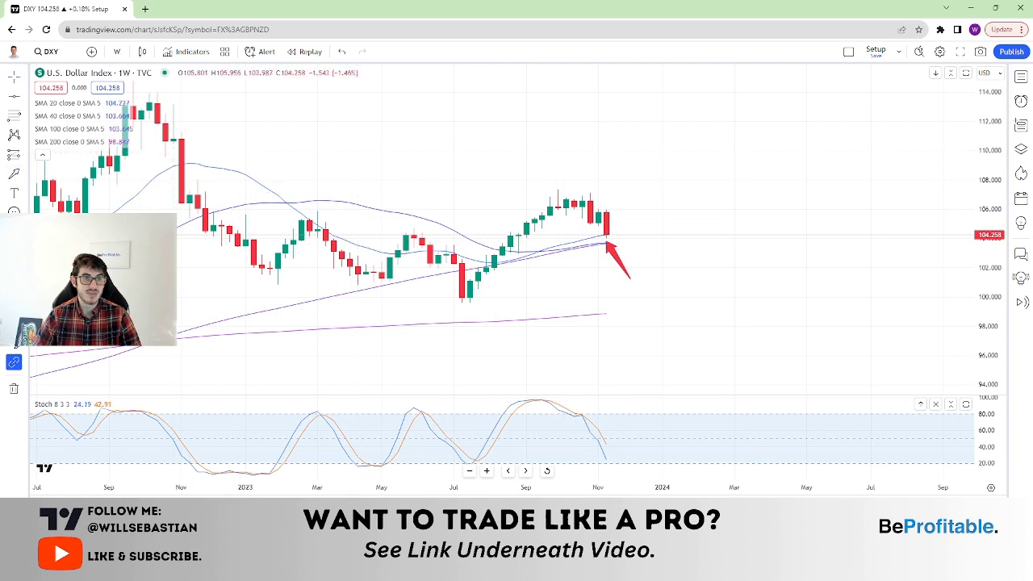
{"action": "left_click", "coordinate": [615, 260]}
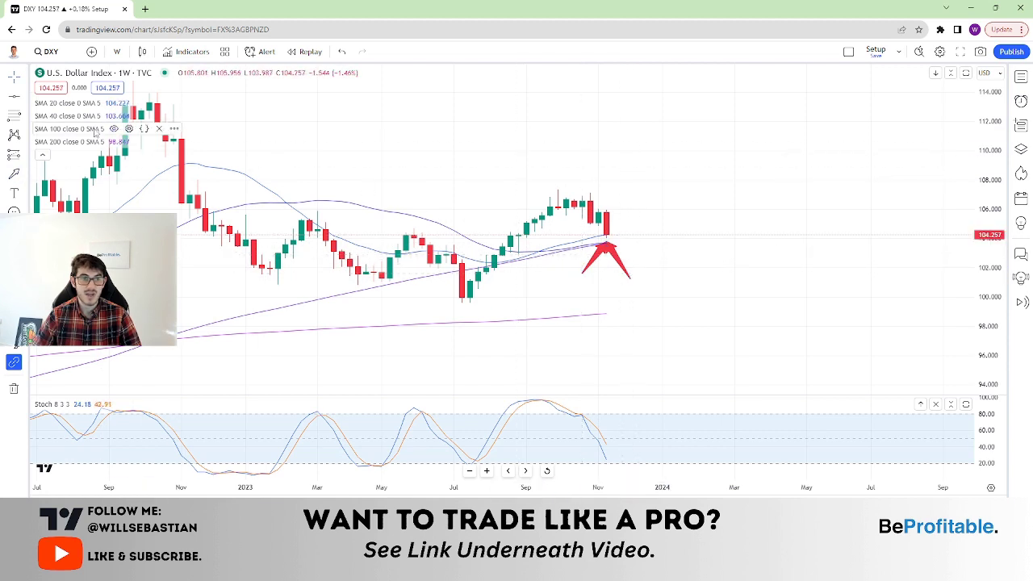
- With the Brush, circle the moving averages under the latest weekly candle and draw an arc above the candles before the July 2023 drop
{"action": "left_click", "coordinate": [25, 174]}
{"action": "left_click", "coordinate": [49, 179]}
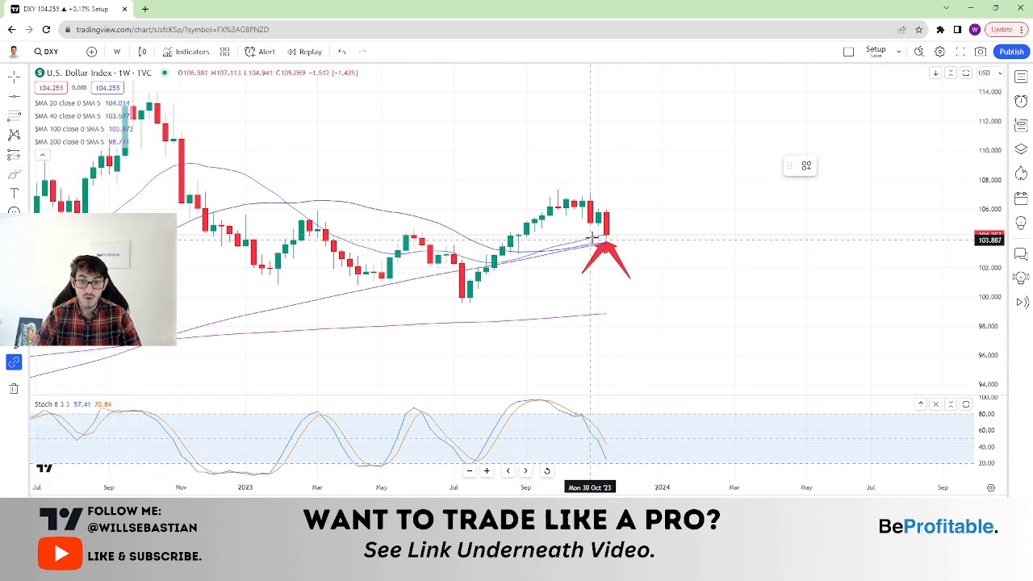
{"action": "mouse_move", "coordinate": [597, 236]}
{"action": "left_mouse_down"}
{"action": "mouse_move", "coordinate": [615, 242]}
{"action": "mouse_move", "coordinate": [606, 249]}
{"action": "left_mouse_up"}
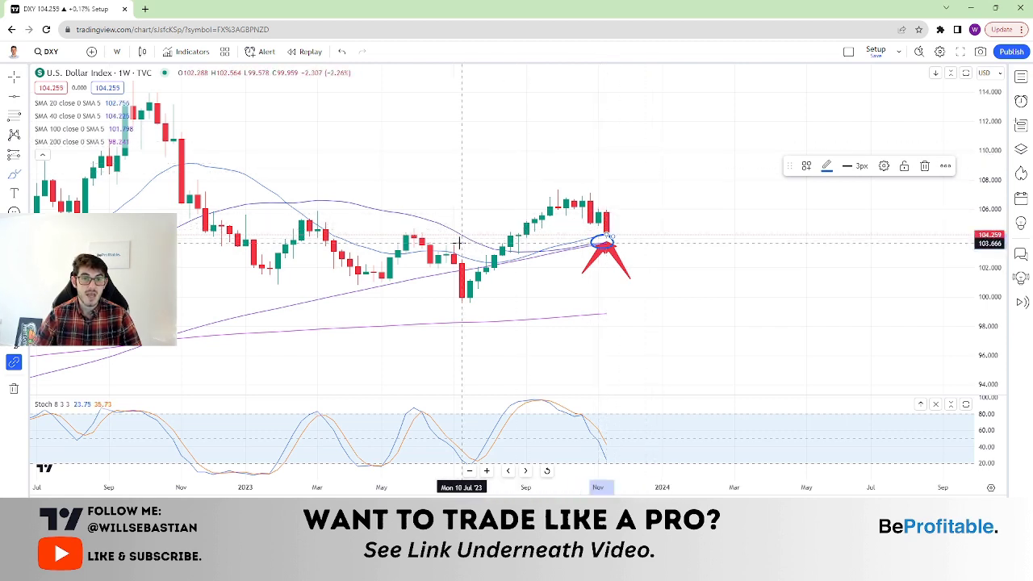
{"action": "left_click_drag", "start_coordinate": [438, 248], "coordinate": [461, 243]}
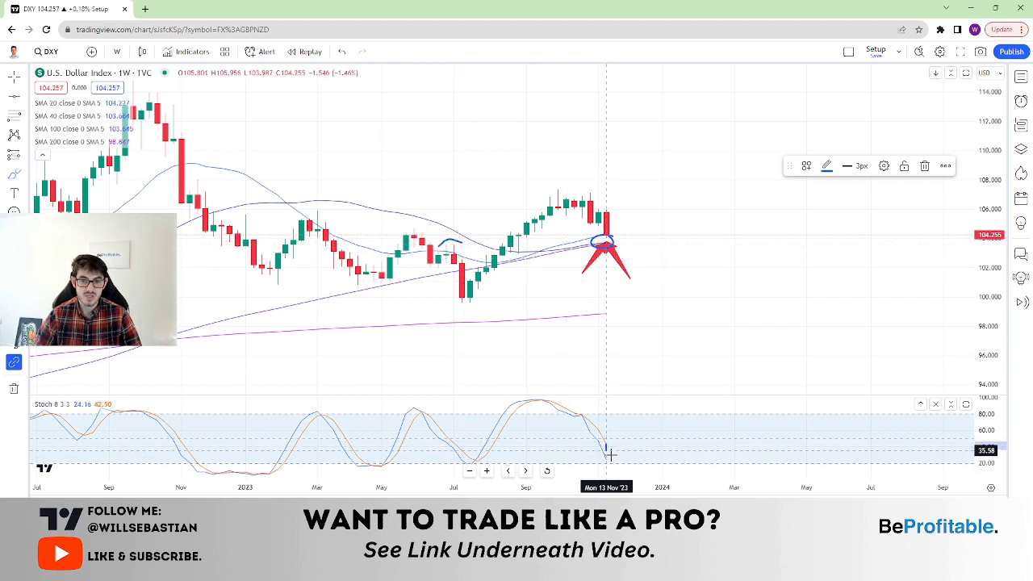
- Remove all drawings from the chart and switch it to the daily interval
{"action": "right_click", "coordinate": [645, 163]}
{"action": "left_click", "coordinate": [669, 381]}
{"action": "left_click", "coordinate": [116, 51]}
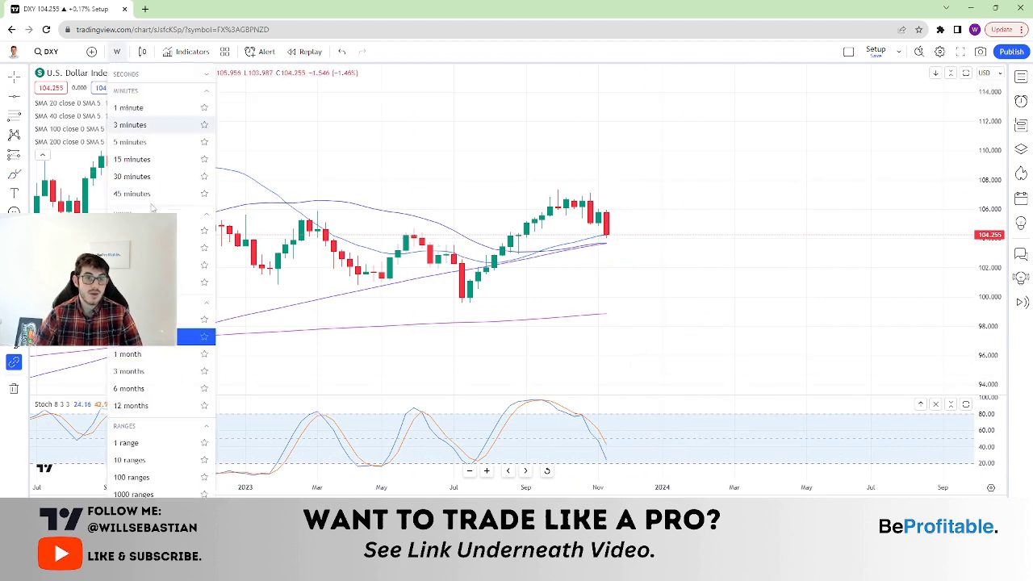
{"action": "left_click", "coordinate": [153, 320]}
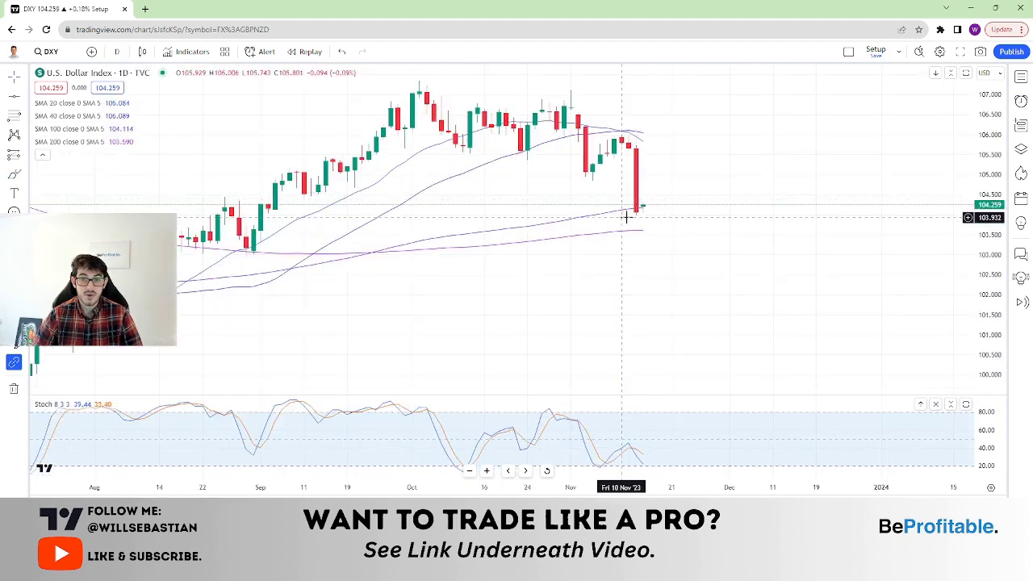
- Brush one circle around the latest daily candles at the SMA 100 and another around the end of the SMA 200 line
{"action": "left_click", "coordinate": [13, 173]}
{"action": "mouse_move", "coordinate": [651, 203]}
{"action": "left_mouse_down"}
{"action": "mouse_move", "coordinate": [627, 215]}
{"action": "mouse_move", "coordinate": [648, 203]}
{"action": "left_mouse_up"}
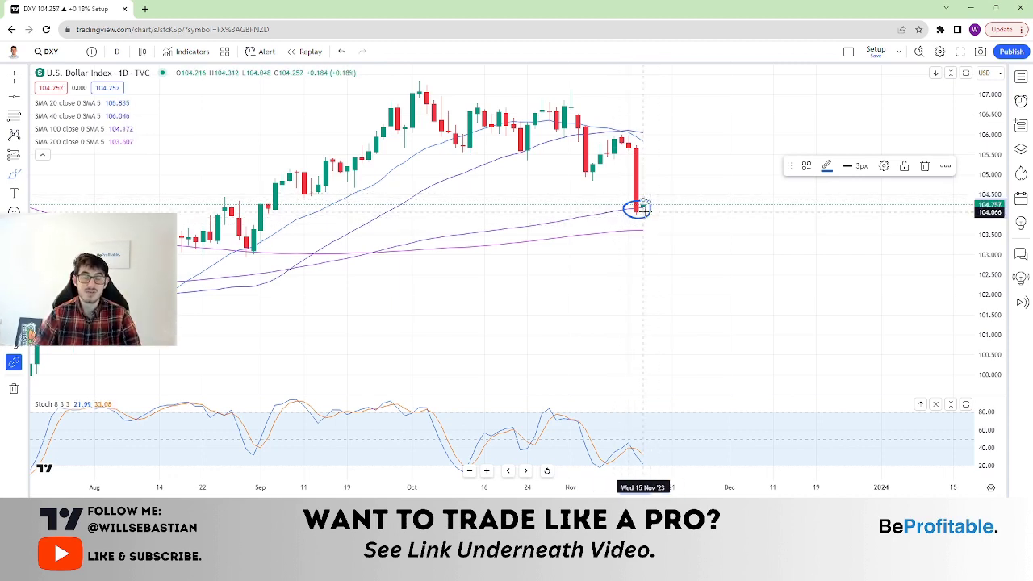
{"action": "mouse_move", "coordinate": [645, 221]}
{"action": "left_mouse_down"}
{"action": "mouse_move", "coordinate": [633, 225]}
{"action": "mouse_move", "coordinate": [666, 233]}
{"action": "mouse_move", "coordinate": [659, 227]}
{"action": "left_mouse_up"}
- Add an arrow marker pointing up at the circled end of the SMA 200 line, with its tip at about 103.65
{"action": "mouse_move", "coordinate": [58, 118]}
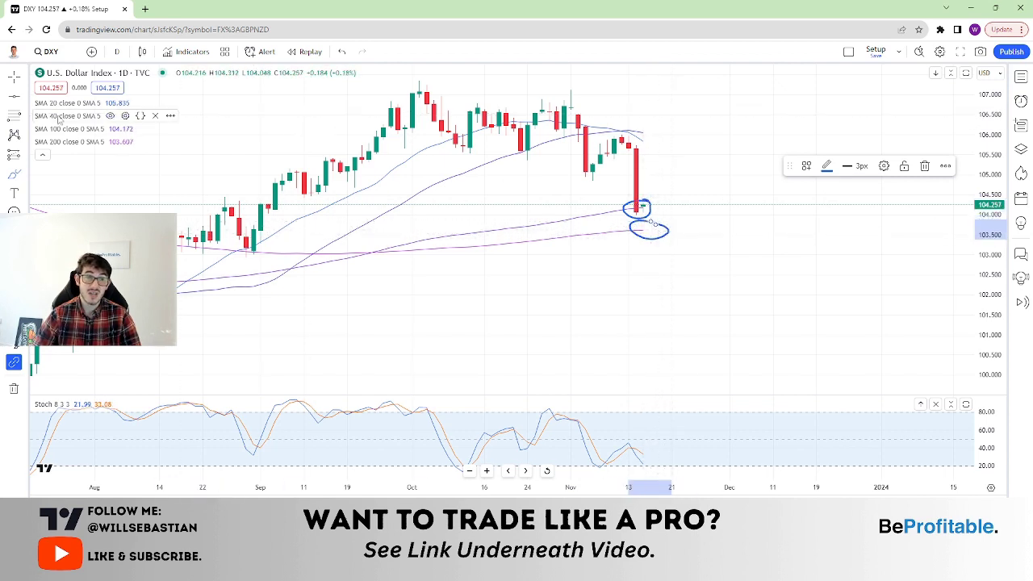
{"action": "left_click", "coordinate": [27, 176]}
{"action": "left_click", "coordinate": [65, 243]}
{"action": "left_click", "coordinate": [664, 266]}
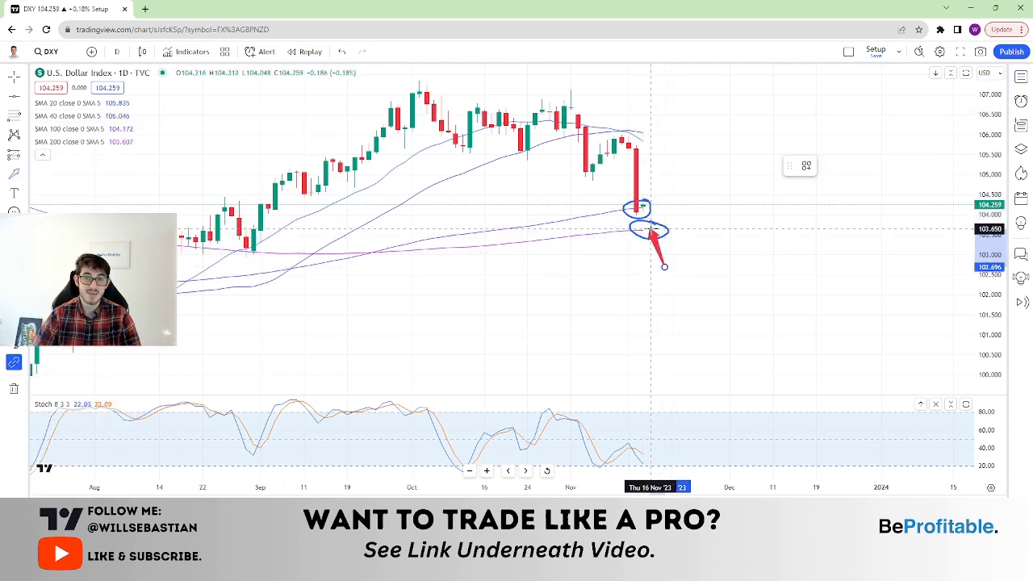
{"action": "left_click", "coordinate": [675, 142]}
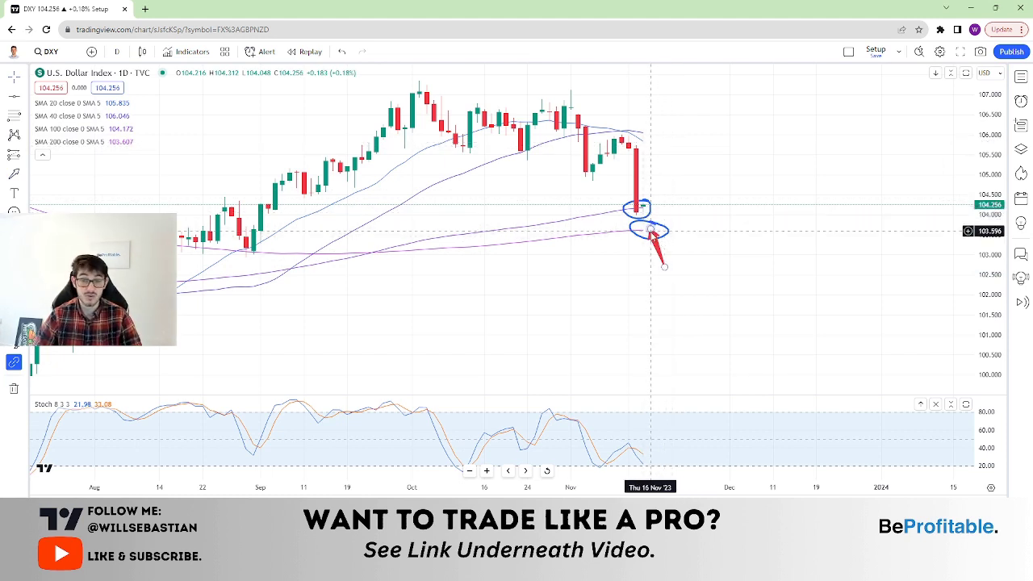
{"action": "left_click", "coordinate": [657, 236]}
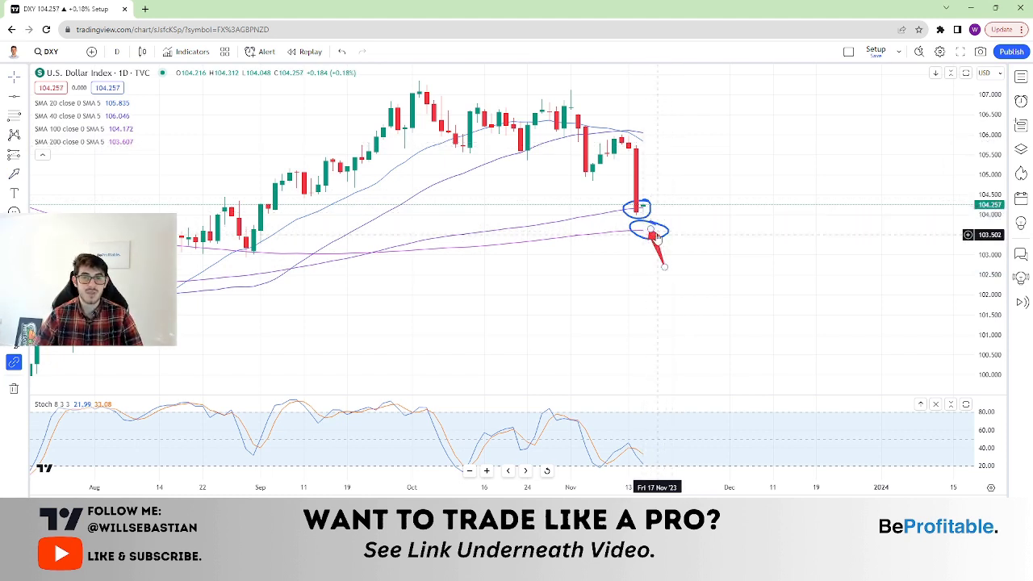
- Add arrow markers pointing down at the early July 2023 highs on the daily chart
{"action": "scroll", "coordinate": [652, 230], "scroll_direction": "down", "scroll_amount": 2}
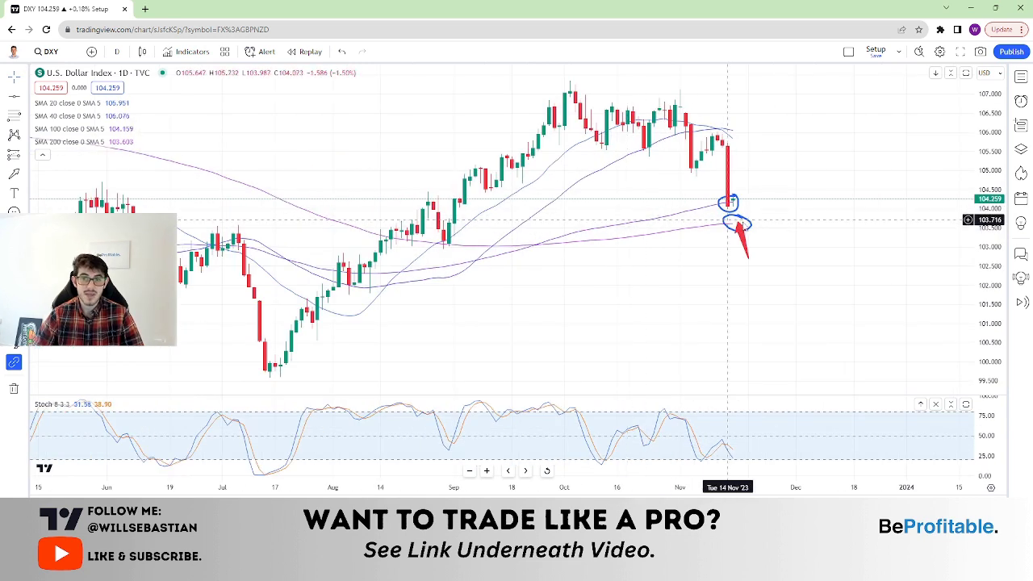
{"action": "left_click", "coordinate": [13, 174]}
{"action": "left_click_drag", "start_coordinate": [259, 202], "coordinate": [238, 223]}
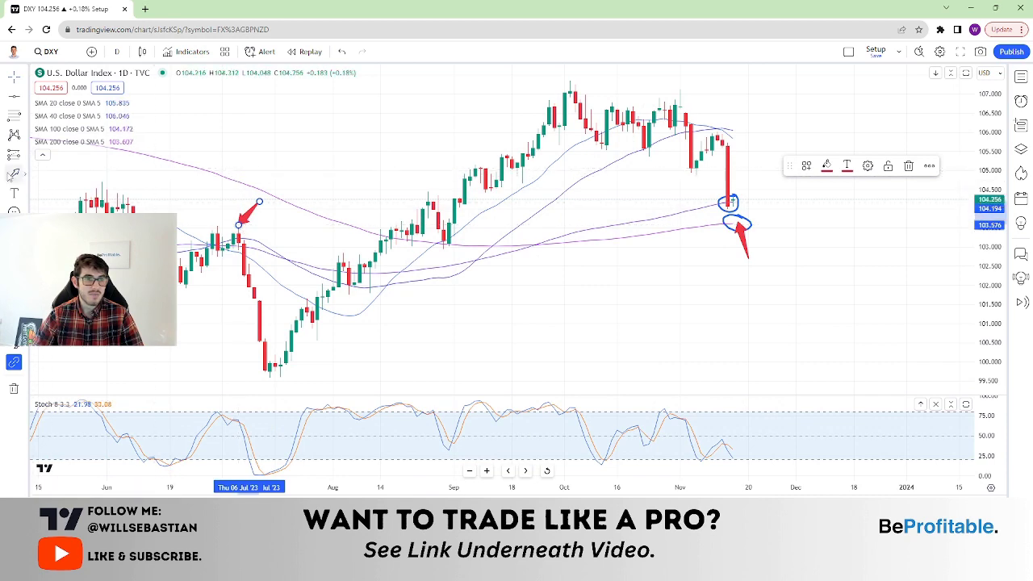
- Switch the chart to the weekly interval and remove all drawings
{"action": "left_click", "coordinate": [116, 50]}
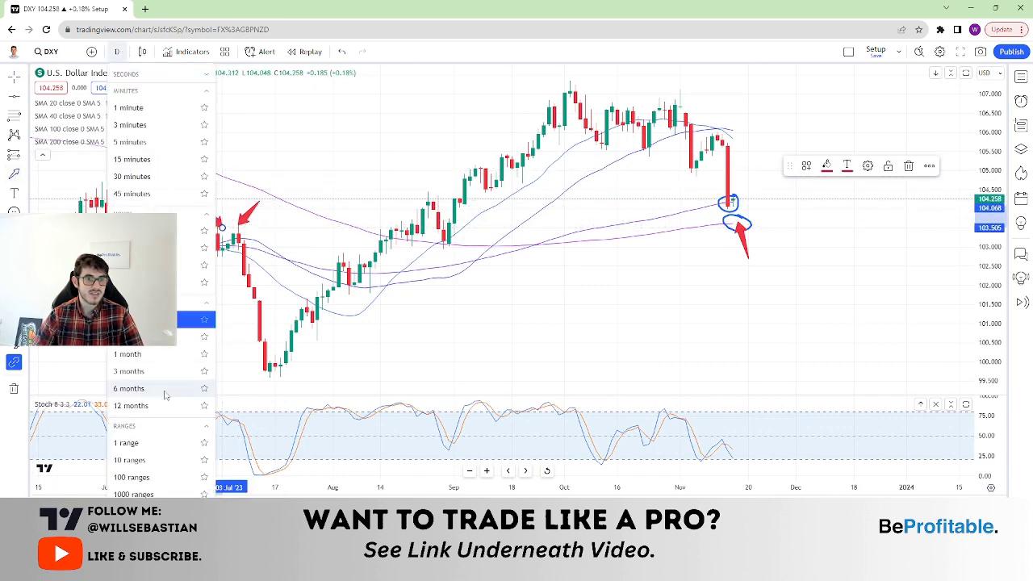
{"action": "left_click", "coordinate": [129, 336]}
{"action": "right_click", "coordinate": [705, 148]}
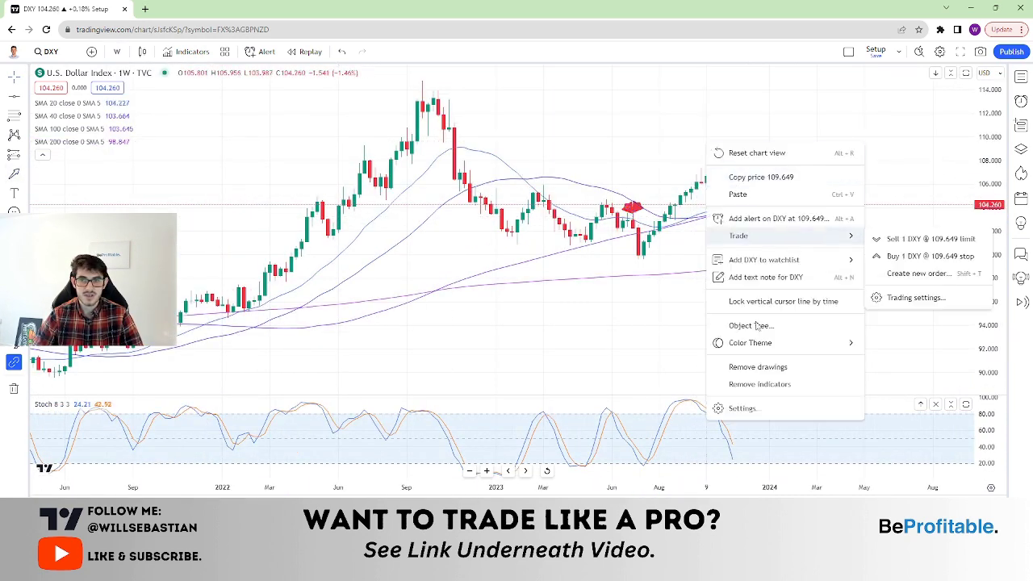
{"action": "left_click", "coordinate": [763, 367]}
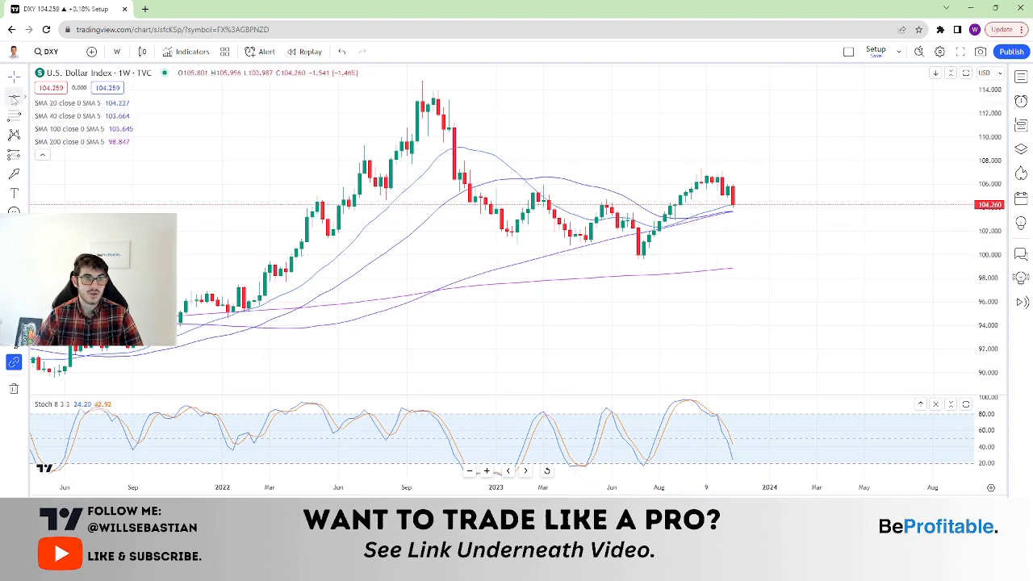
- Place a horizontal line at about 103.6, where the weekly moving averages converge
{"action": "key", "text": "alt+h"}
{"action": "left_click", "coordinate": [766, 234]}
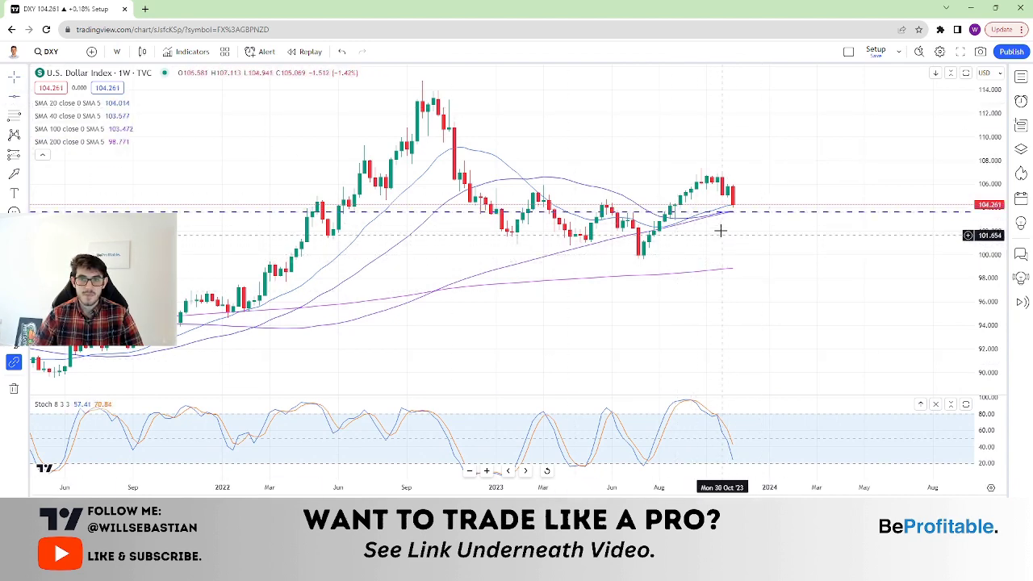
- Add arrow markers at the mid-July 2023 low near 99.4 and the late October 2023 high near 107
{"action": "scroll", "coordinate": [575, 153], "scroll_direction": "up", "scroll_amount": 5}
{"action": "scroll", "coordinate": [518, 120], "scroll_direction": "down", "scroll_amount": 5}
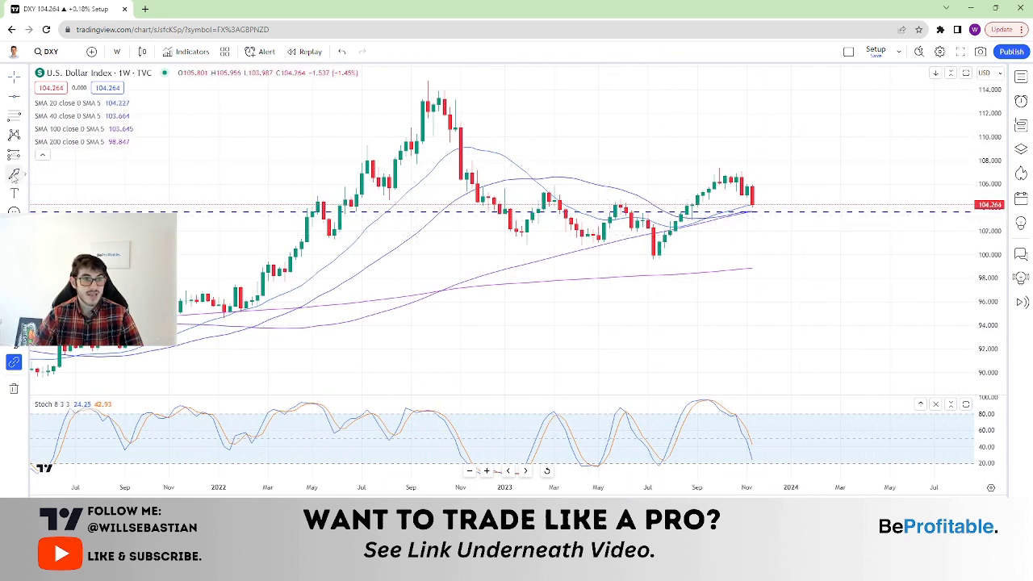
{"action": "left_click", "coordinate": [676, 287]}
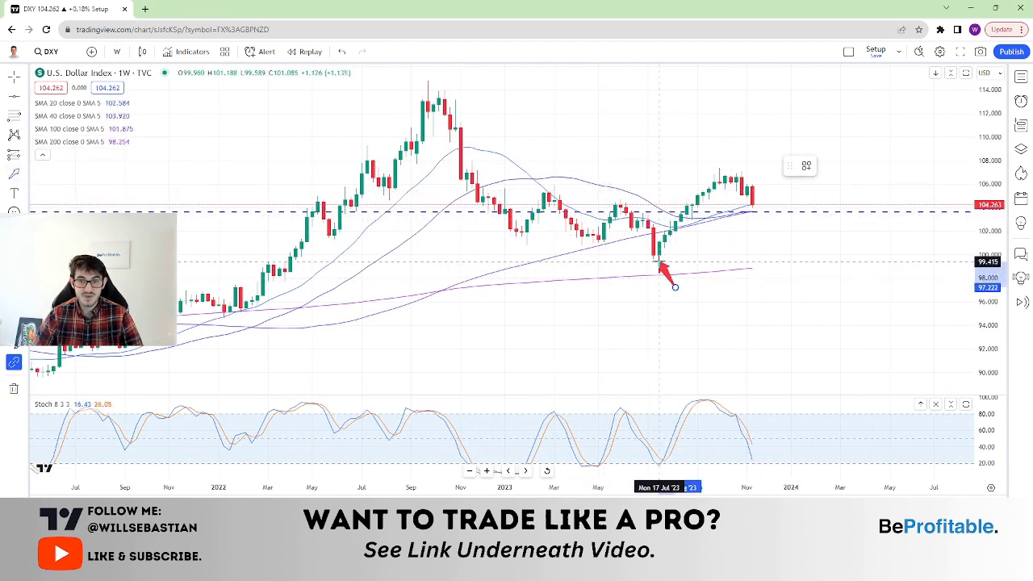
{"action": "left_click", "coordinate": [660, 263]}
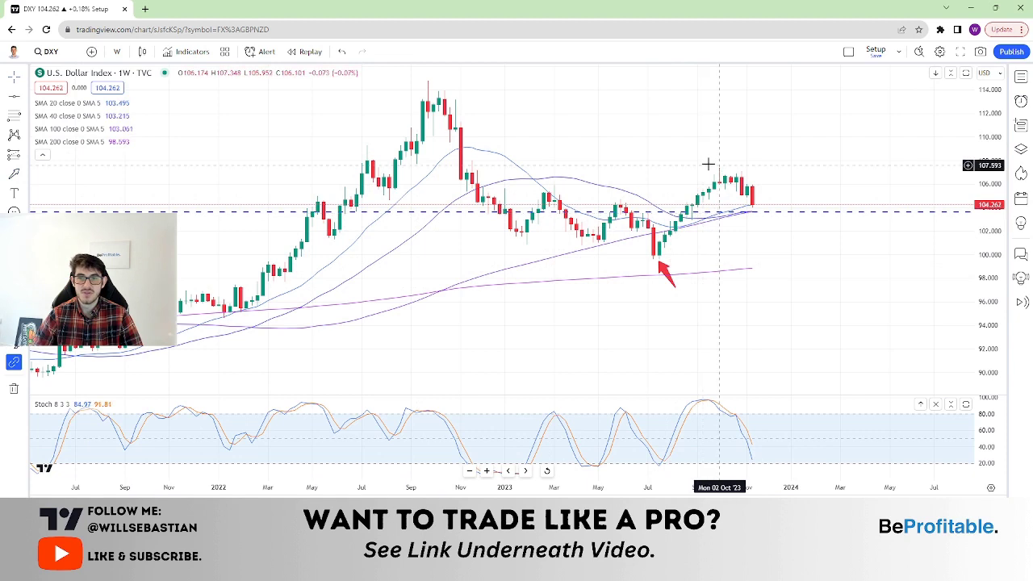
{"action": "left_click", "coordinate": [751, 146]}
{"action": "left_click", "coordinate": [736, 171]}
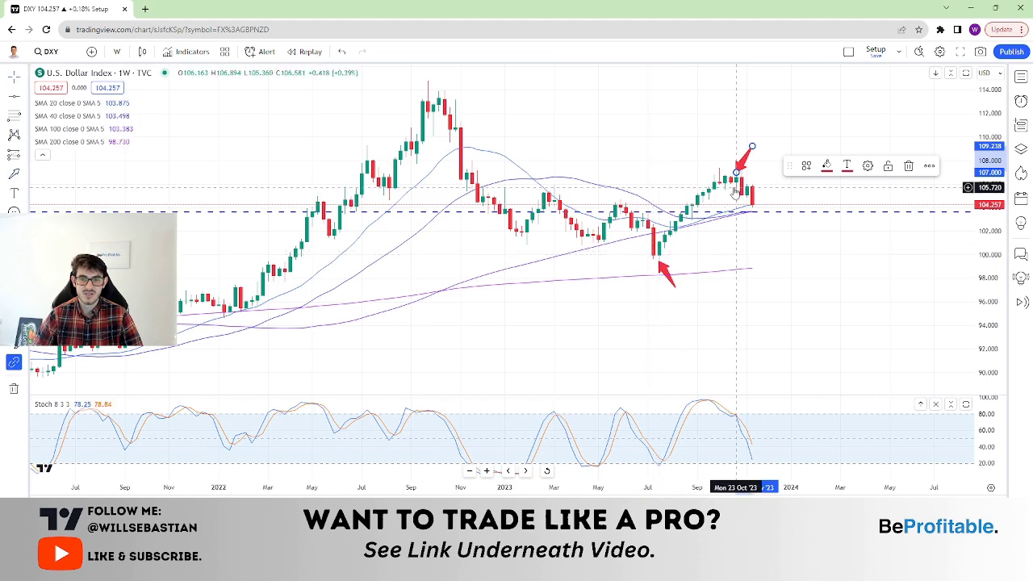
- Draw a Fibonacci retracement from the July 2023 low at 99.493 up to the October high at 107.328
{"action": "scroll", "coordinate": [669, 102], "scroll_direction": "up", "scroll_amount": 3}
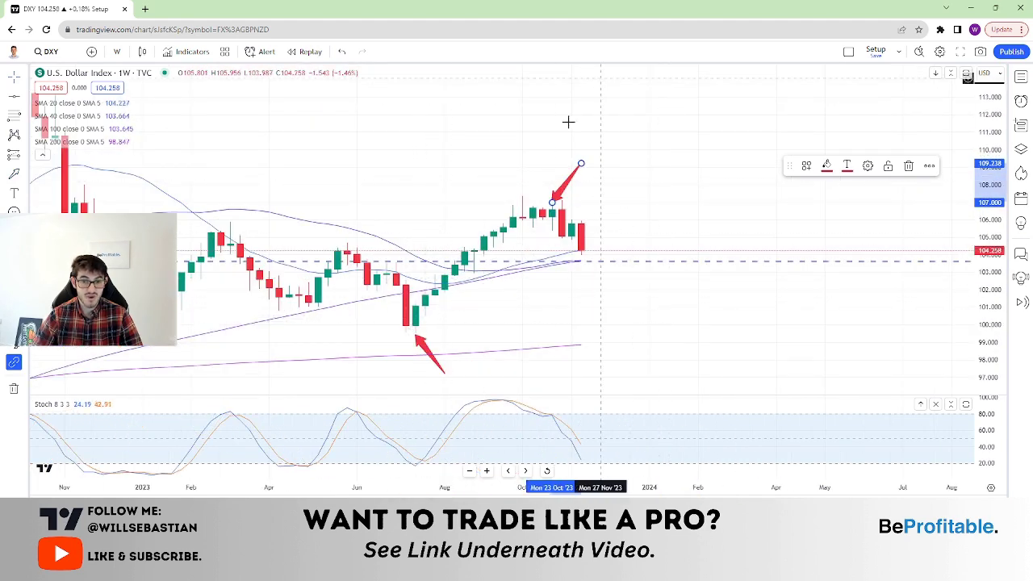
{"action": "left_click", "coordinate": [14, 116]}
{"action": "left_click", "coordinate": [405, 333]}
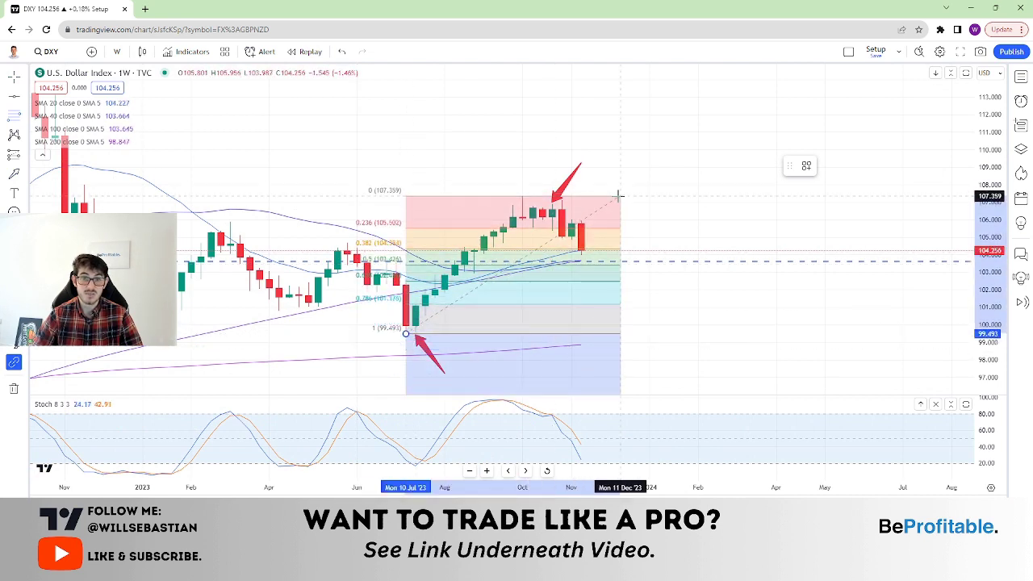
{"action": "left_click", "coordinate": [618, 196]}
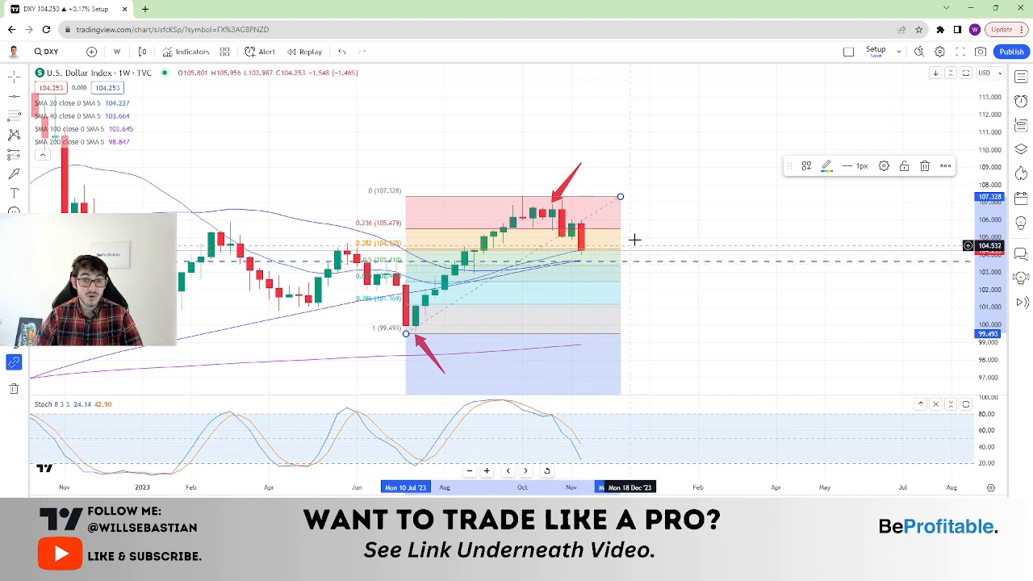
- Delete the Fibonacci retracement from the weekly chart
{"action": "right_click", "coordinate": [659, 230]}
{"action": "left_click", "coordinate": [621, 295]}
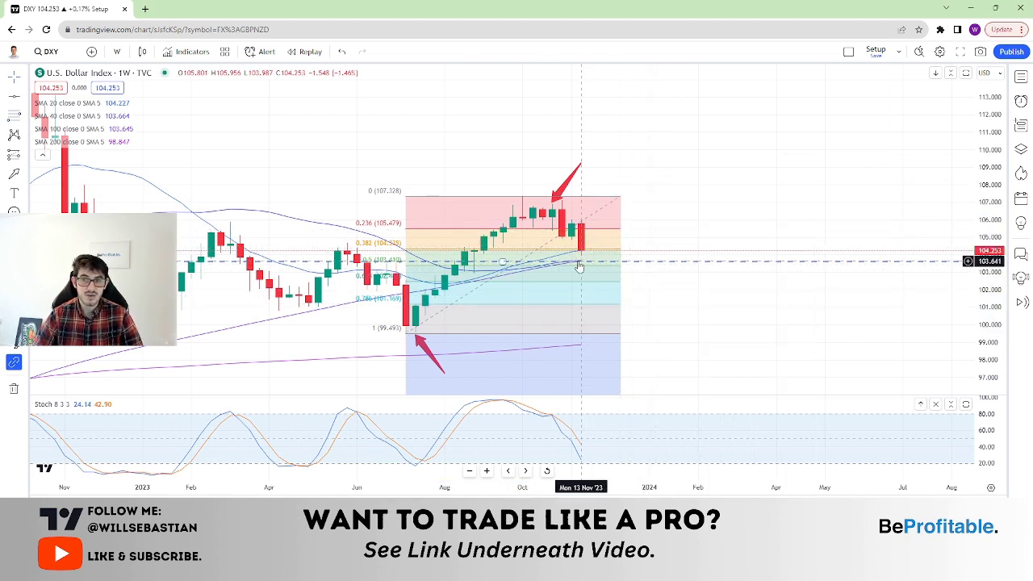
{"action": "left_click", "coordinate": [579, 266]}
{"action": "left_click", "coordinate": [928, 165]}
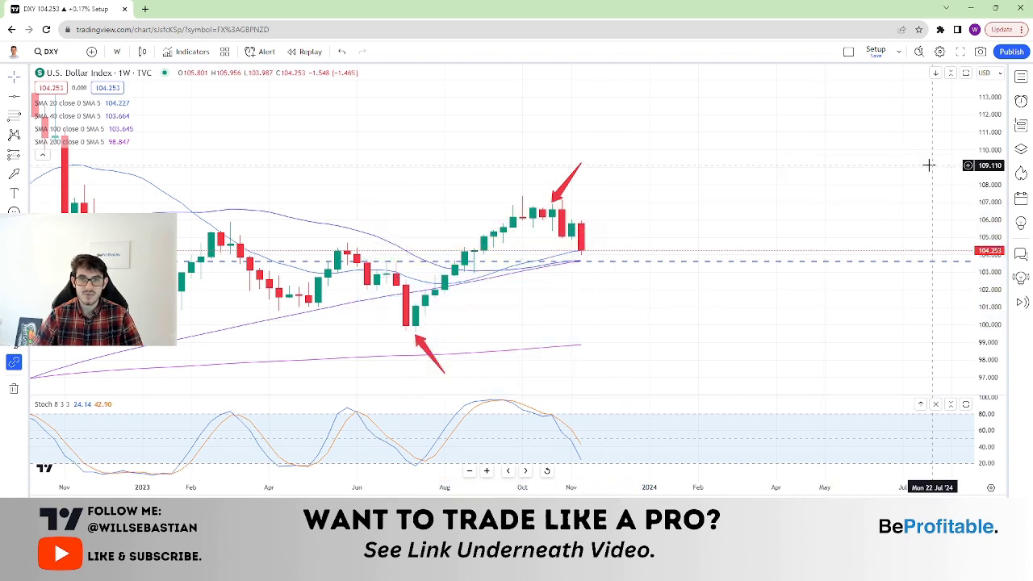
- Draw a long, flat ellipse along the dashed horizontal line, centred on the 13 Nov 2023 candle and starting at late May 2023
{"action": "left_click", "coordinate": [26, 176]}
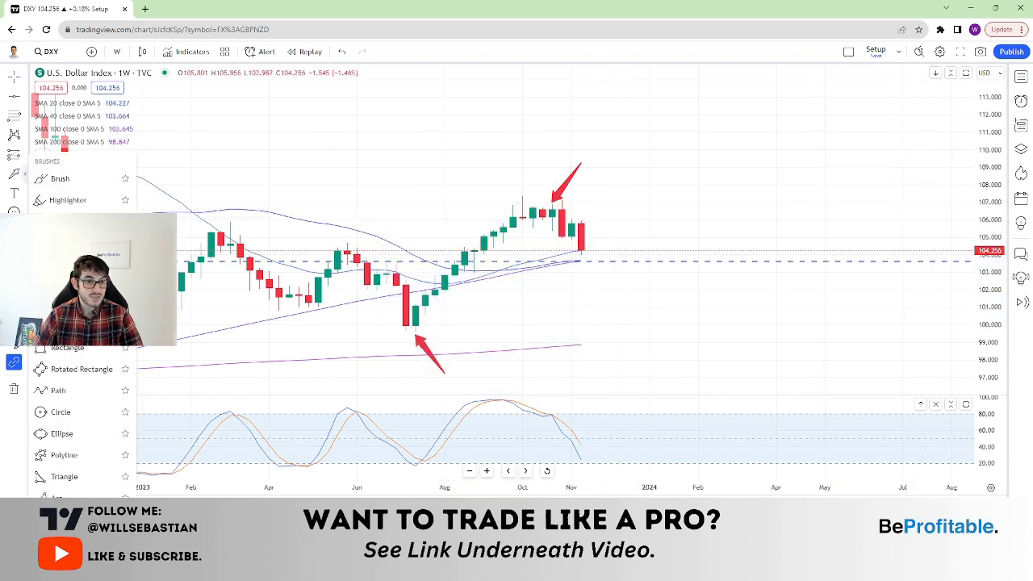
{"action": "left_click", "coordinate": [65, 431]}
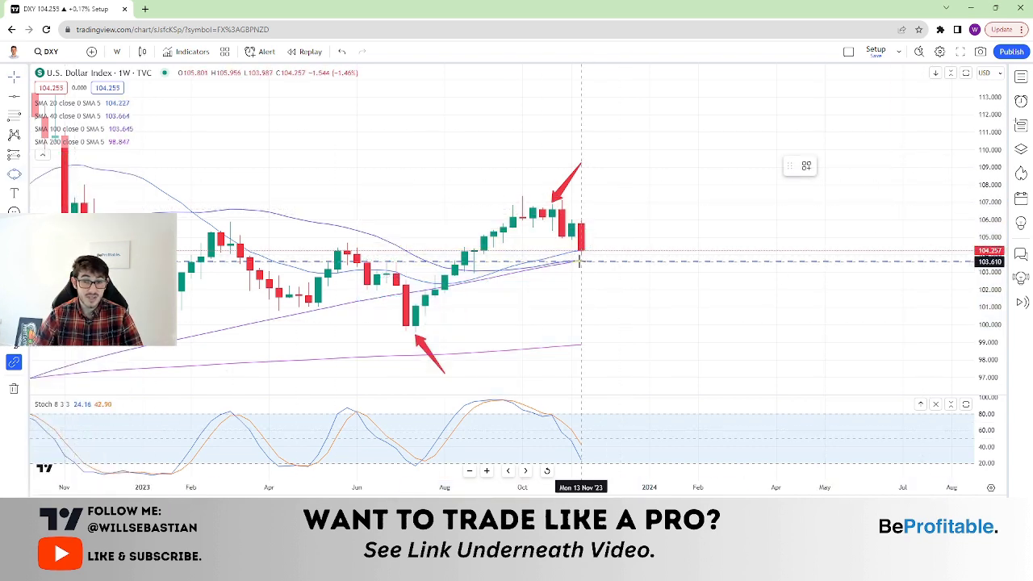
{"action": "left_click", "coordinate": [581, 265]}
{"action": "left_click", "coordinate": [347, 262]}
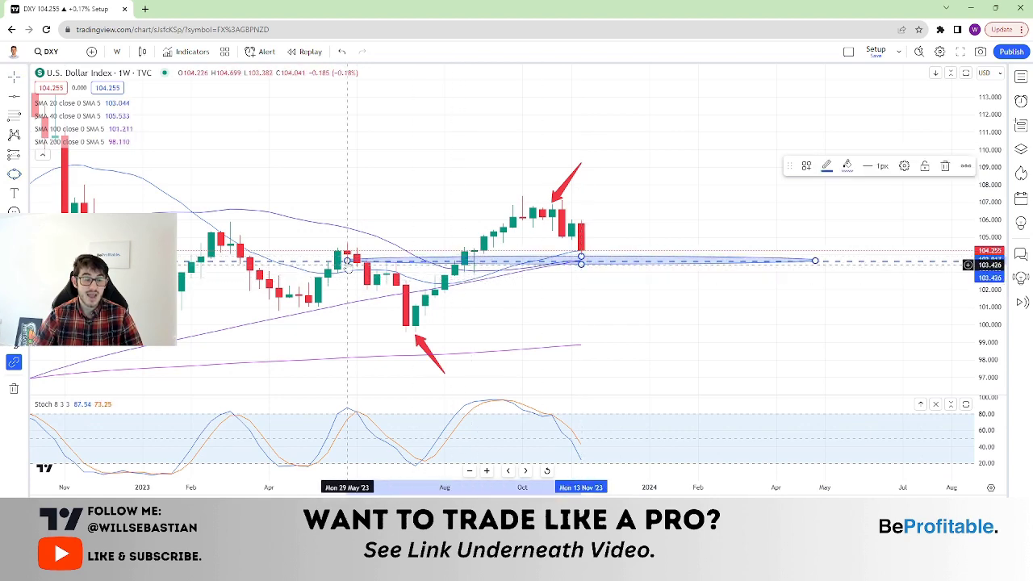
- Draw a small, flat ellipse on the dashed horizontal line, spanning early November to December 2022
{"action": "left_click_drag", "start_coordinate": [410, 185], "coordinate": [532, 164]}
{"action": "scroll", "coordinate": [476, 161], "scroll_direction": "down", "scroll_amount": 3}
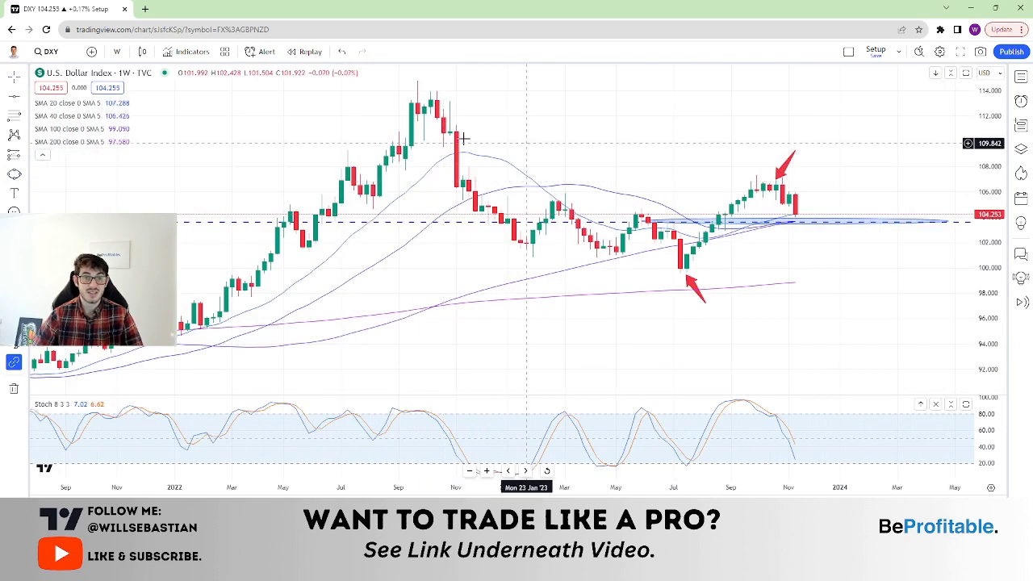
{"action": "left_click", "coordinate": [14, 174]}
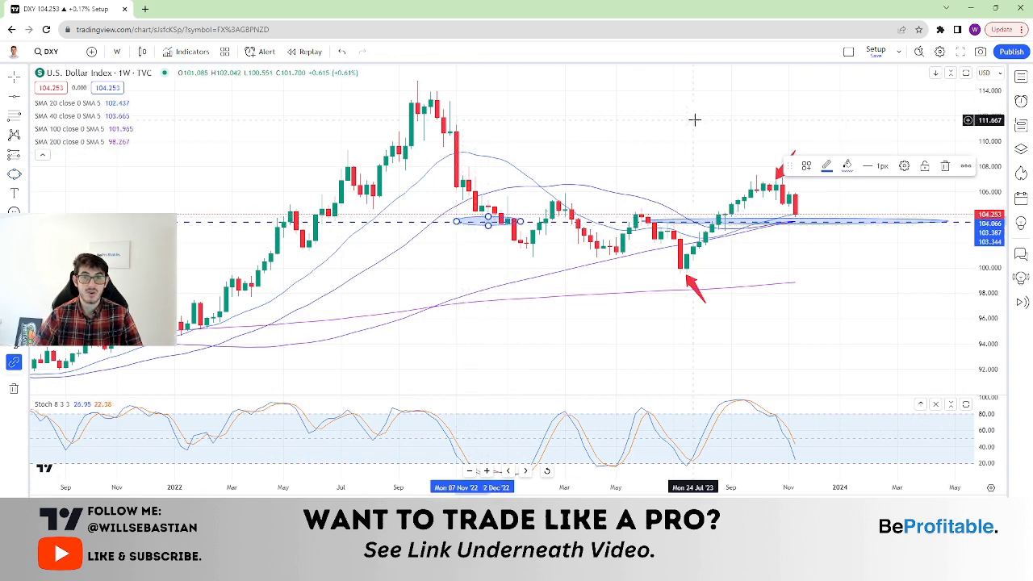
{"action": "left_click_drag", "start_coordinate": [693, 116], "coordinate": [589, 108]}
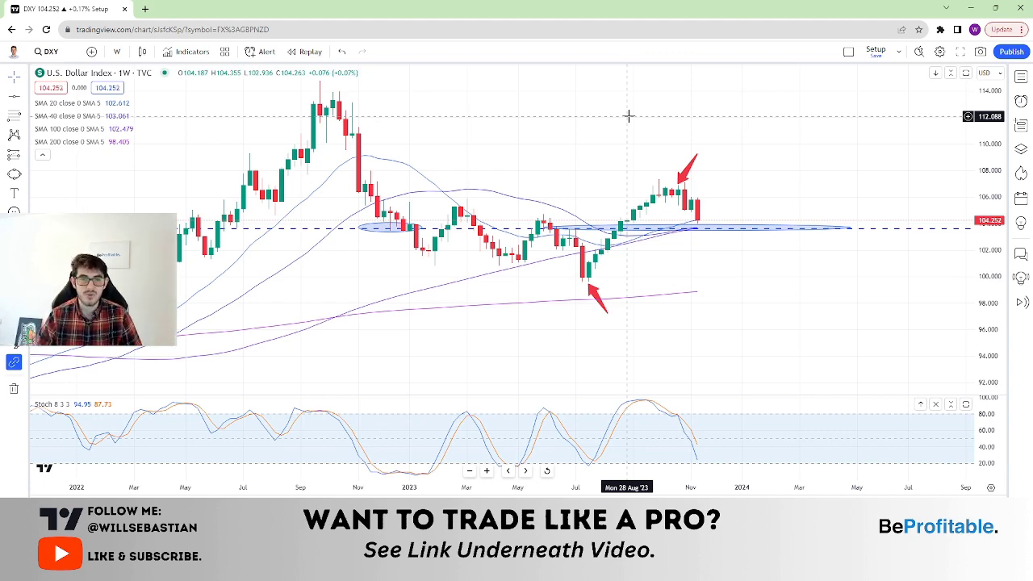
{"action": "scroll", "coordinate": [521, 126], "scroll_direction": "right", "scroll_amount": 3}
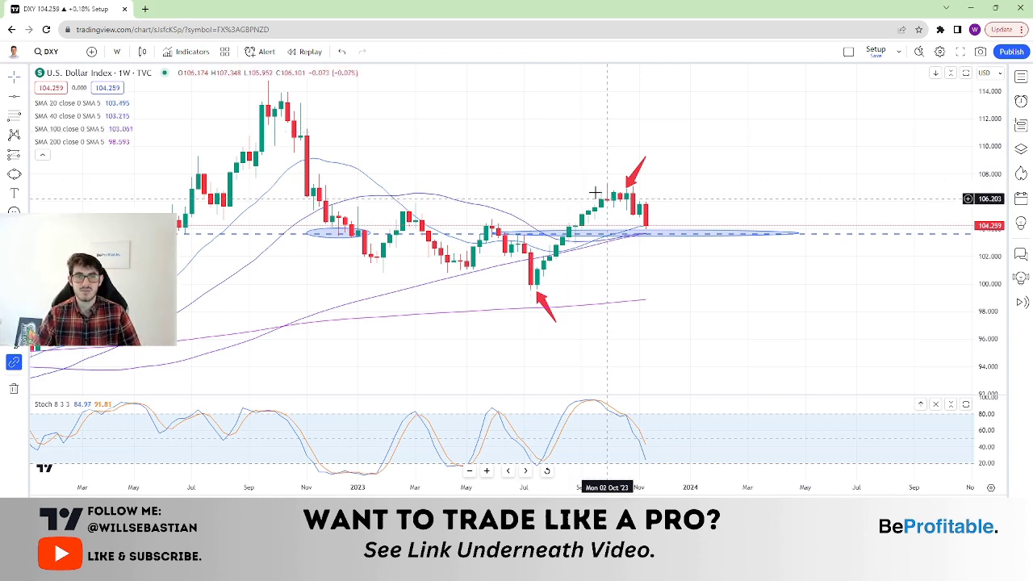
- Switch the weekly chart to the EURUSD symbol
{"action": "left_click", "coordinate": [116, 51]}
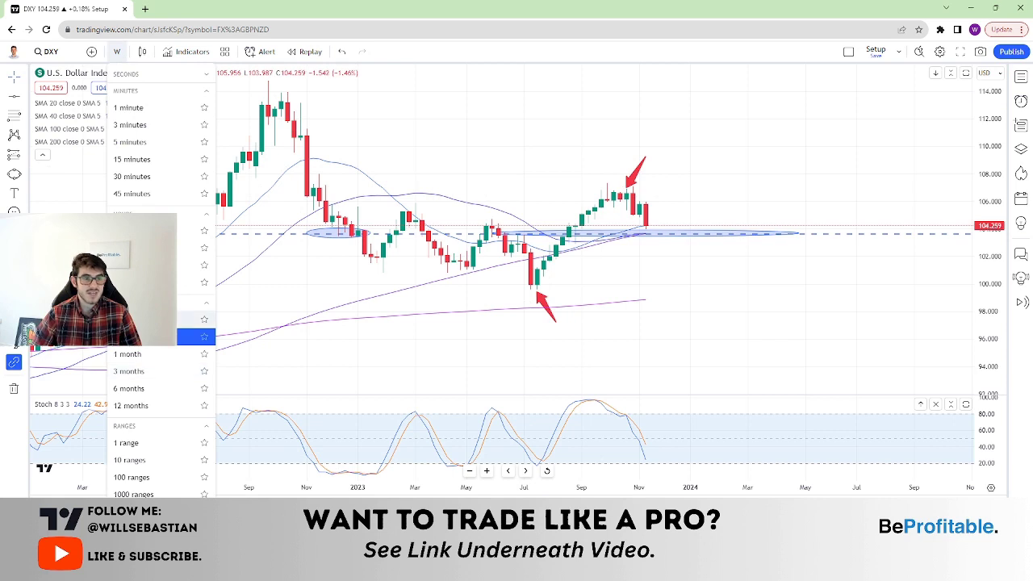
{"action": "left_click", "coordinate": [694, 144]}
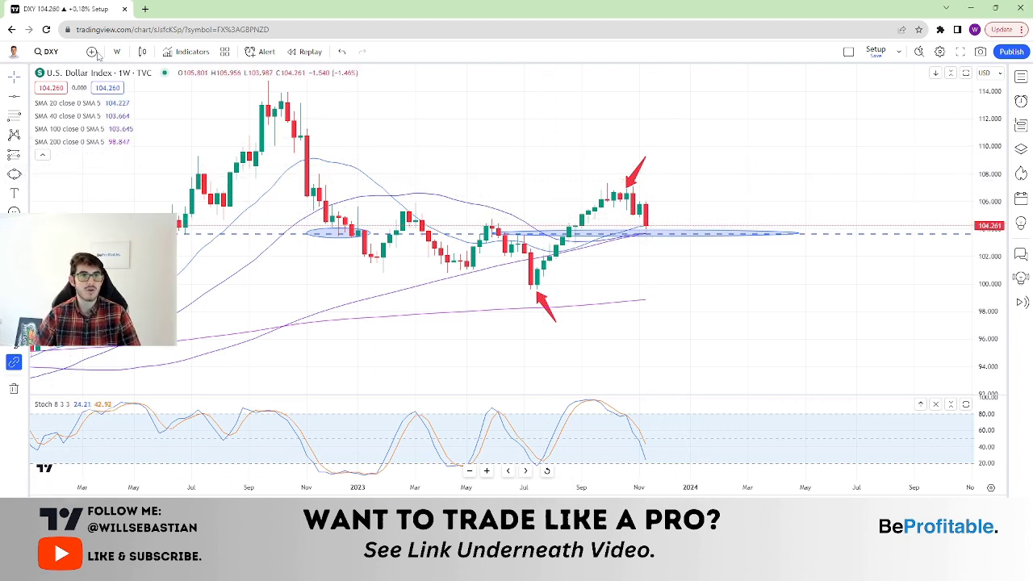
{"action": "left_click", "coordinate": [60, 56]}
{"action": "type", "text": "EURUSD"}
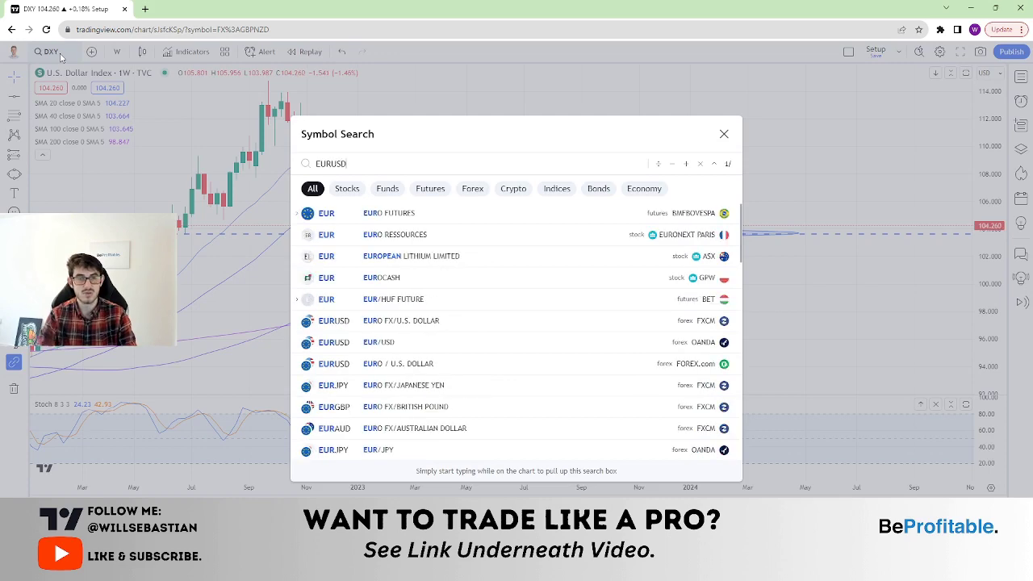
{"action": "left_click", "coordinate": [365, 211]}
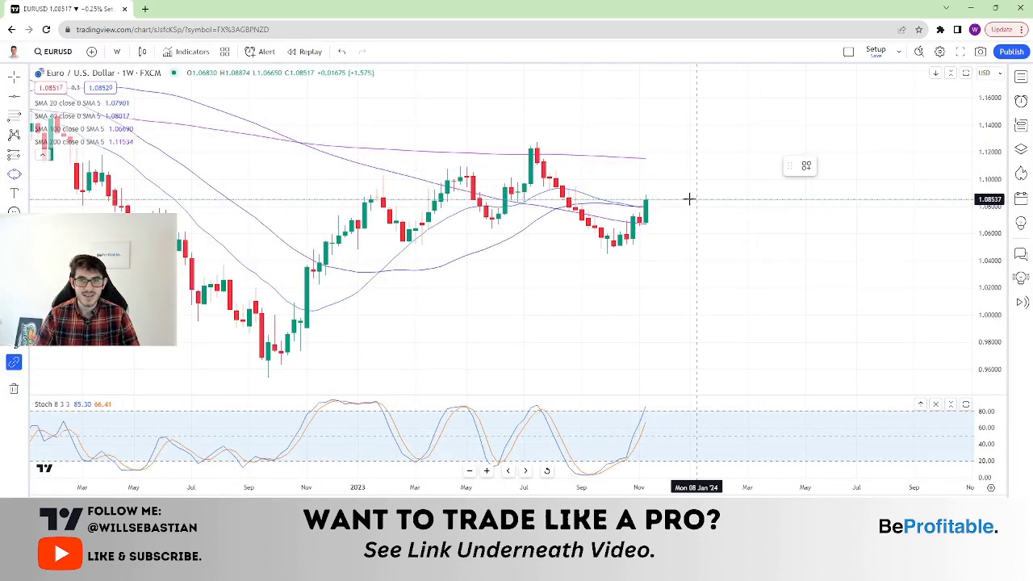
- Draw a long, flat ellipse at about 1.09, centred on the latest weekly candle and starting in mid-February 2023
{"action": "left_click", "coordinate": [645, 192]}
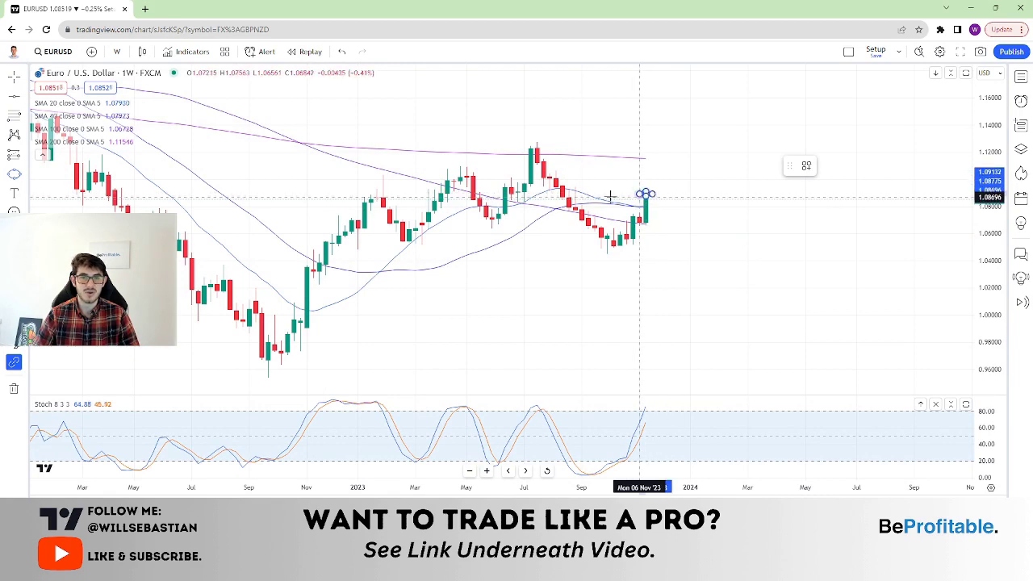
{"action": "left_click", "coordinate": [395, 196]}
{"action": "scroll", "coordinate": [735, 266], "scroll_direction": "up", "scroll_amount": 2}
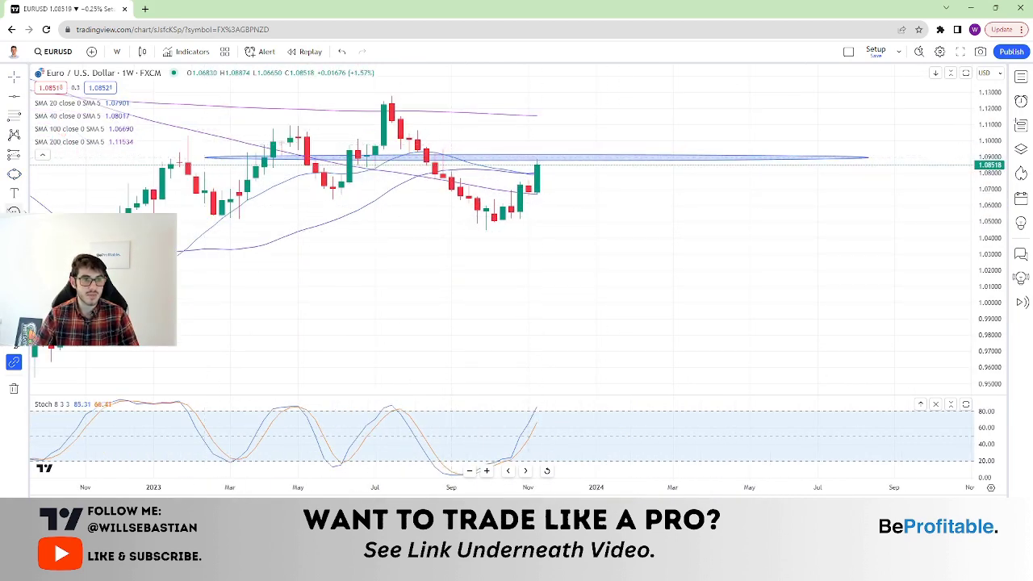
- Add an arrow marker pointing down at the high of the latest weekly candle, where it meets the ellipse
{"action": "left_click", "coordinate": [24, 192]}
{"action": "left_click", "coordinate": [21, 175]}
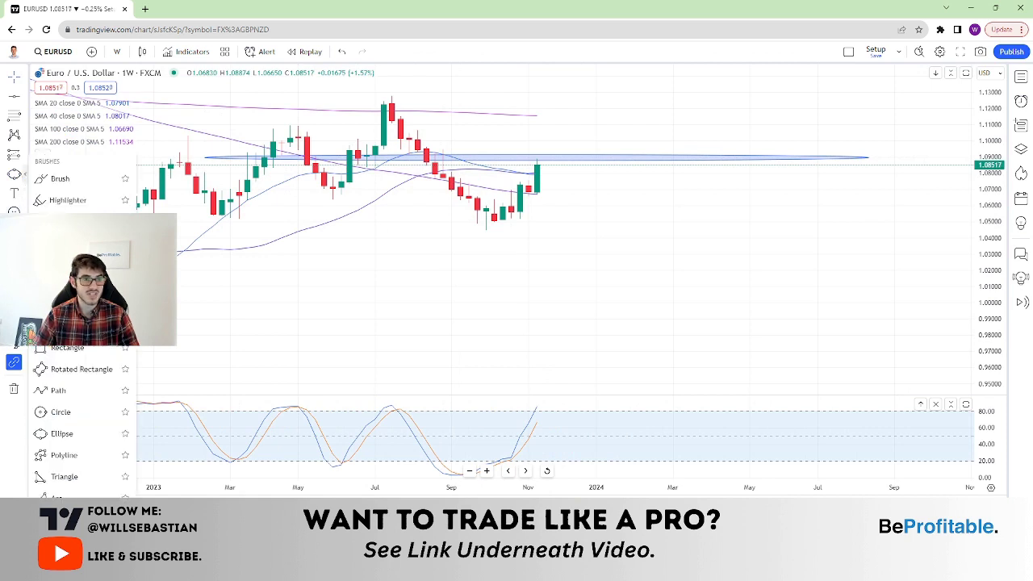
{"action": "left_click", "coordinate": [58, 178]}
{"action": "left_click_drag", "start_coordinate": [569, 122], "coordinate": [537, 158]}
- Switch the chart to the daily timeframe and move the arrow's tip to about 1.0919 on 16 Nov 2023
{"action": "left_click", "coordinate": [116, 51]}
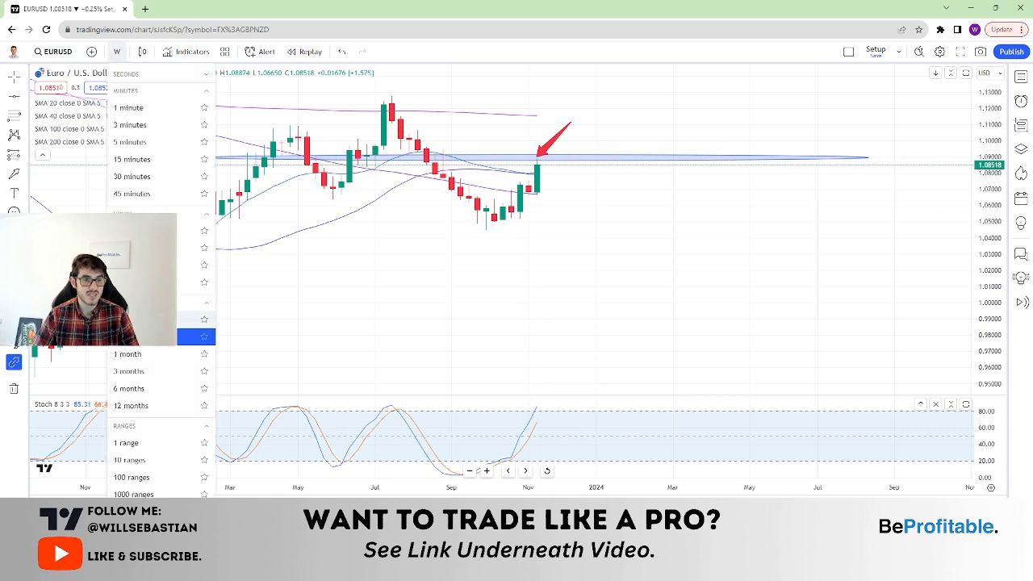
{"action": "left_click", "coordinate": [194, 320]}
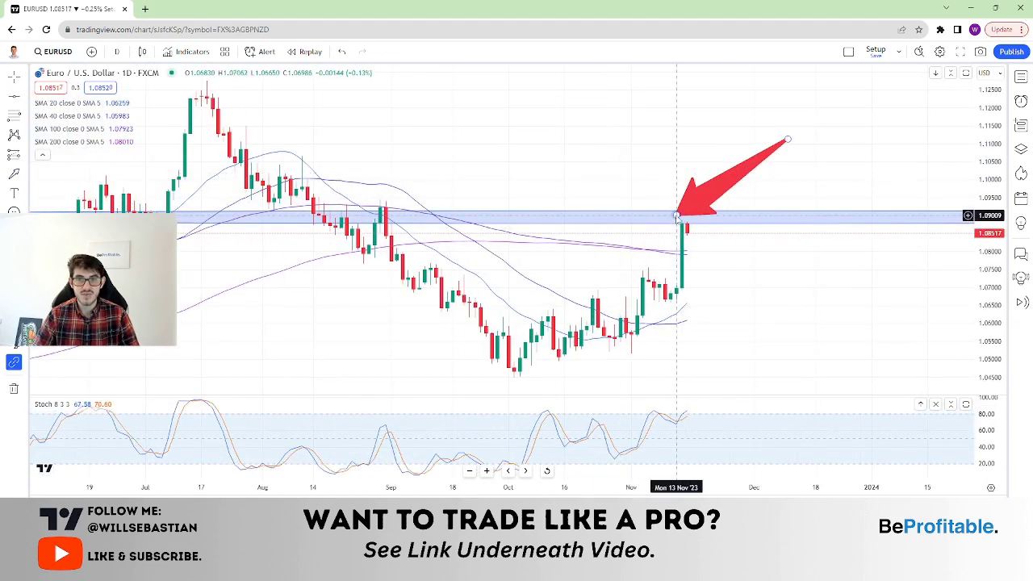
{"action": "left_click_drag", "start_coordinate": [676, 213], "coordinate": [682, 216]}
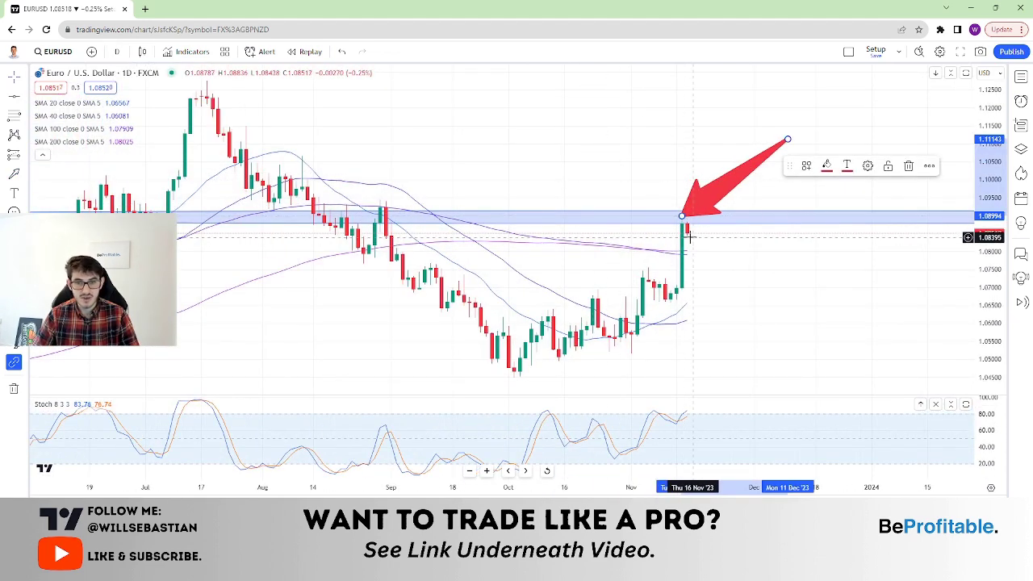
{"action": "left_click_drag", "start_coordinate": [683, 215], "coordinate": [692, 208]}
- Brush an arc under the early August lows, a circle at the arrow tip, and a downward stroke ending in a circle near 1.0750
{"action": "left_click", "coordinate": [26, 175]}
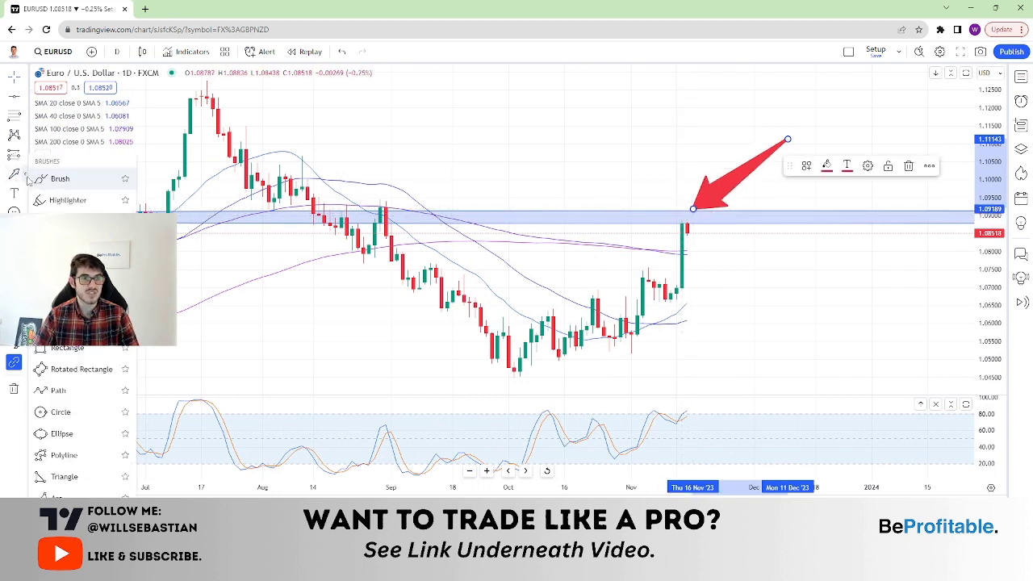
{"action": "left_click", "coordinate": [59, 178]}
{"action": "left_click_drag", "start_coordinate": [256, 211], "coordinate": [291, 212]}
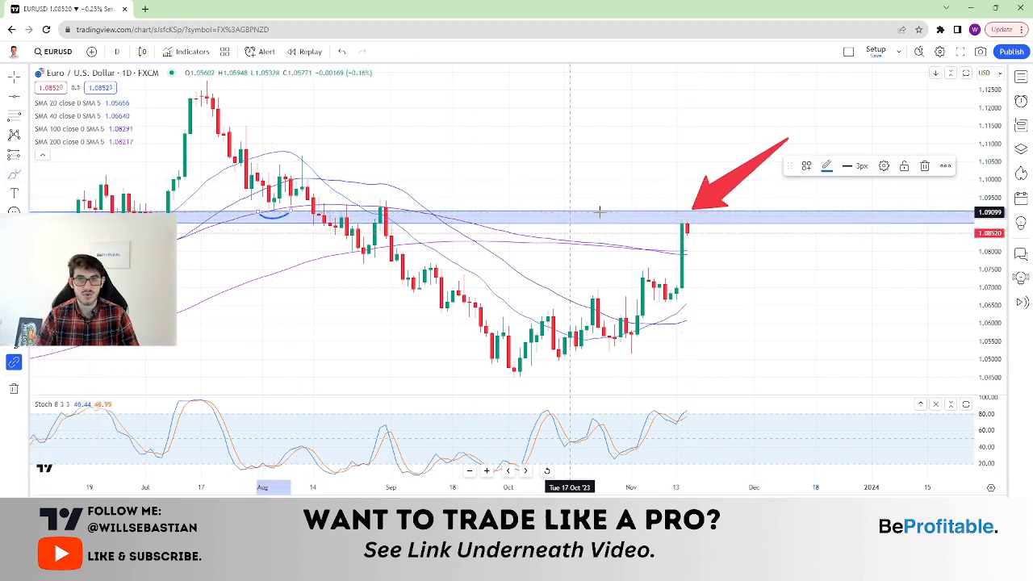
{"action": "left_click_drag", "start_coordinate": [695, 203], "coordinate": [693, 206]}
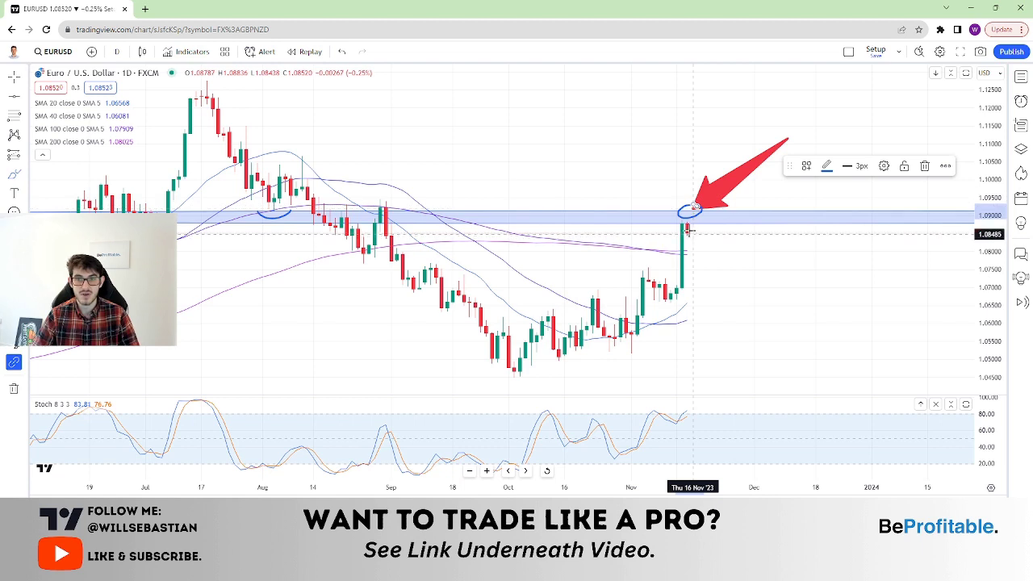
{"action": "mouse_move", "coordinate": [688, 230]}
{"action": "left_mouse_down"}
{"action": "mouse_move", "coordinate": [695, 274]}
{"action": "mouse_move", "coordinate": [720, 271]}
{"action": "mouse_move", "coordinate": [696, 267]}
{"action": "left_mouse_up"}
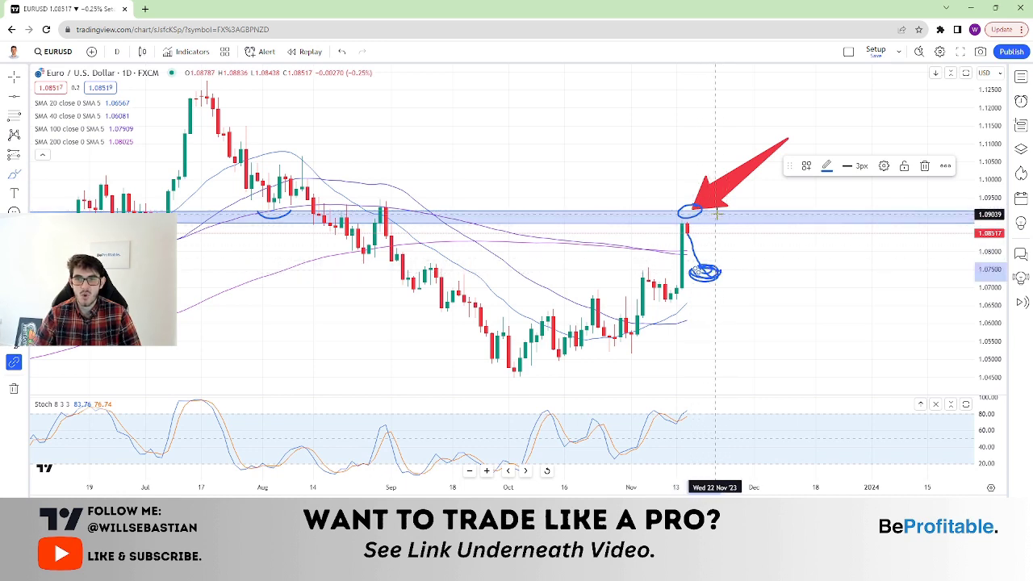
- Remove all drawings from the EURUSD chart and switch it to the 4-hour timeframe
{"action": "right_click", "coordinate": [593, 120]}
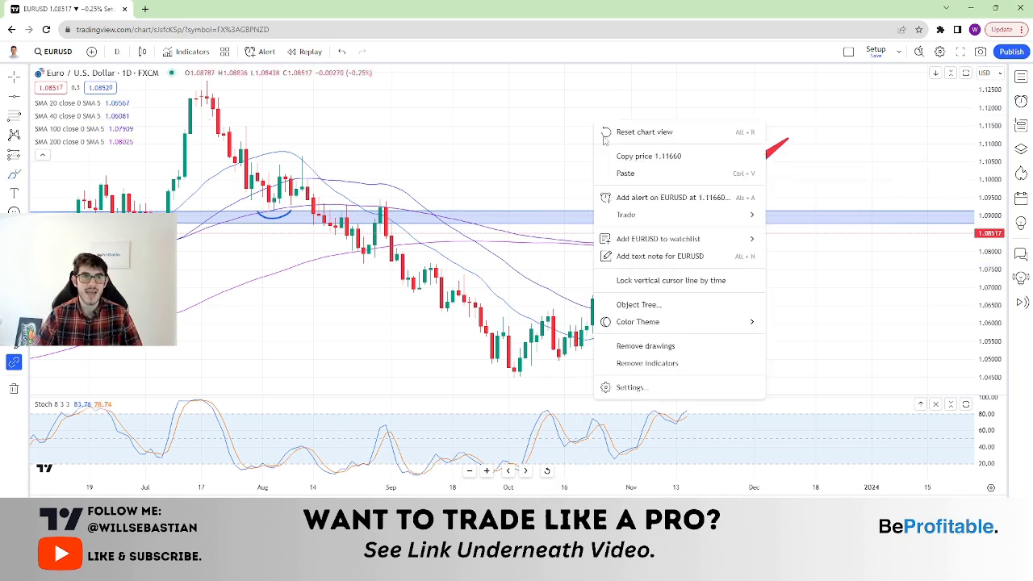
{"action": "left_click", "coordinate": [653, 343]}
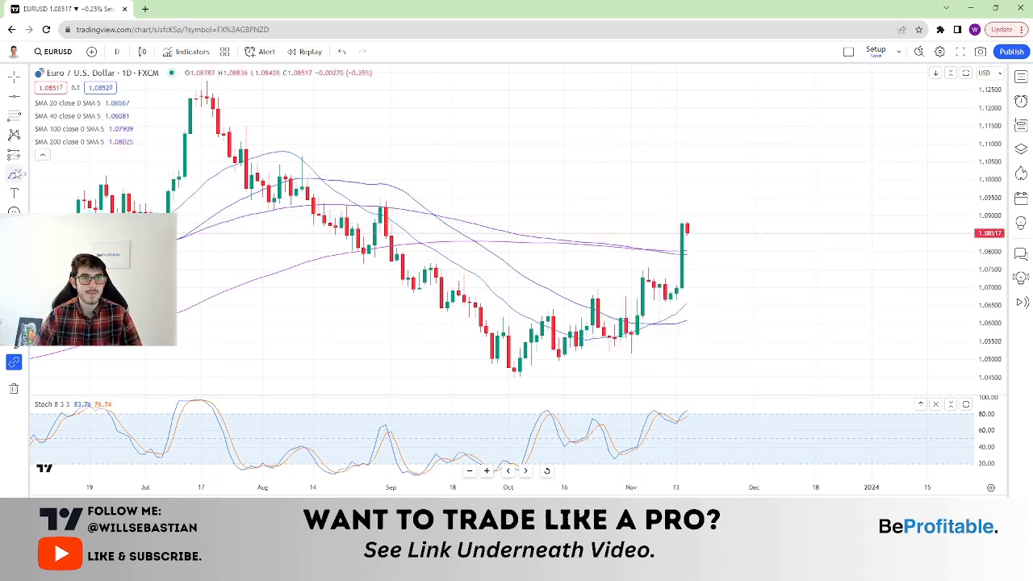
{"action": "left_click", "coordinate": [116, 51]}
{"action": "left_click", "coordinate": [137, 293]}
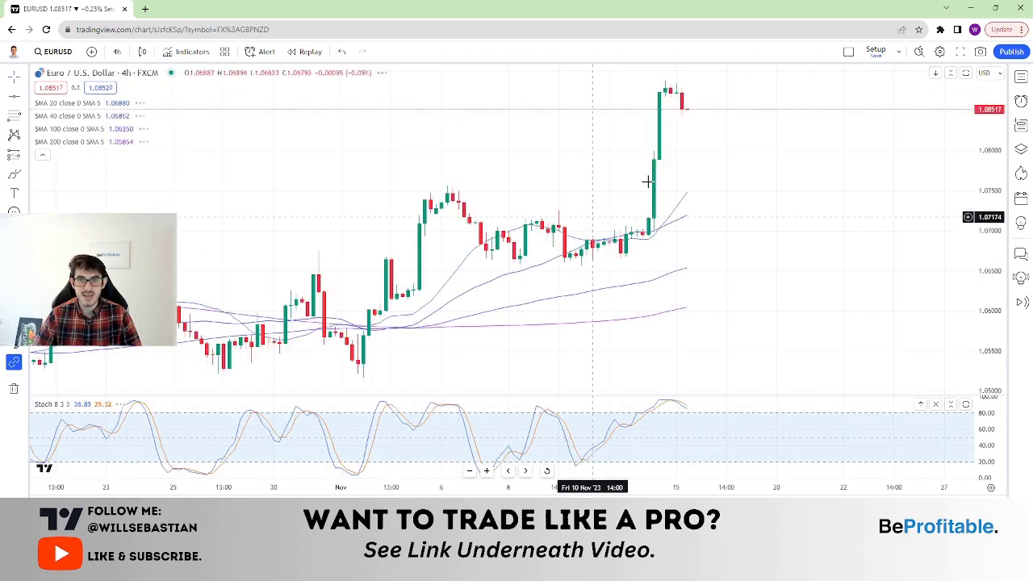
- Switch to the 1-hour timeframe and brush an arc under the latest candle plus a dip-and-rebound curve to its right
{"action": "left_click", "coordinate": [116, 52]}
{"action": "left_click", "coordinate": [194, 231]}
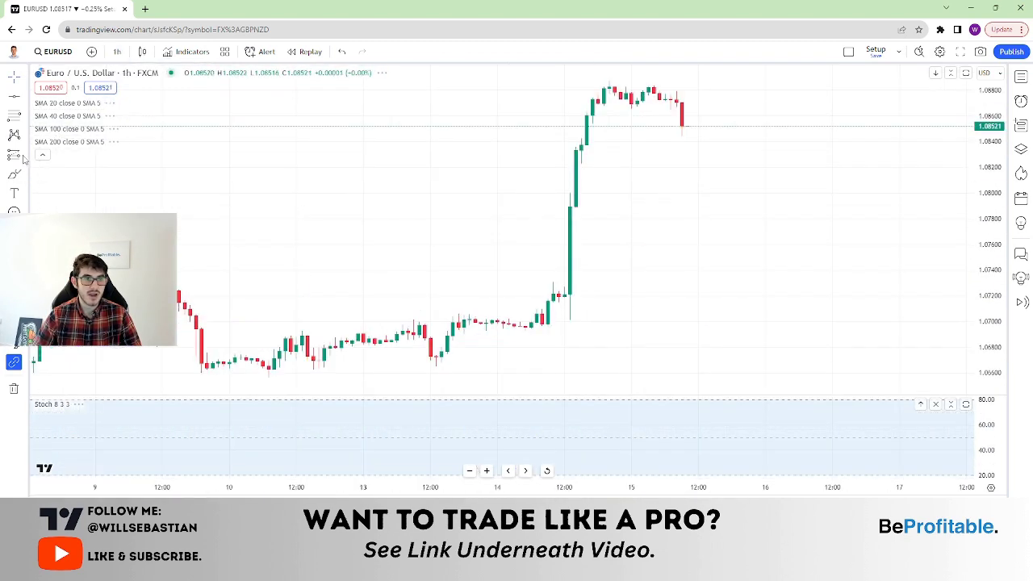
{"action": "mouse_move", "coordinate": [666, 127]}
{"action": "left_mouse_down"}
{"action": "mouse_move", "coordinate": [691, 133]}
{"action": "mouse_move", "coordinate": [698, 124]}
{"action": "left_mouse_up"}
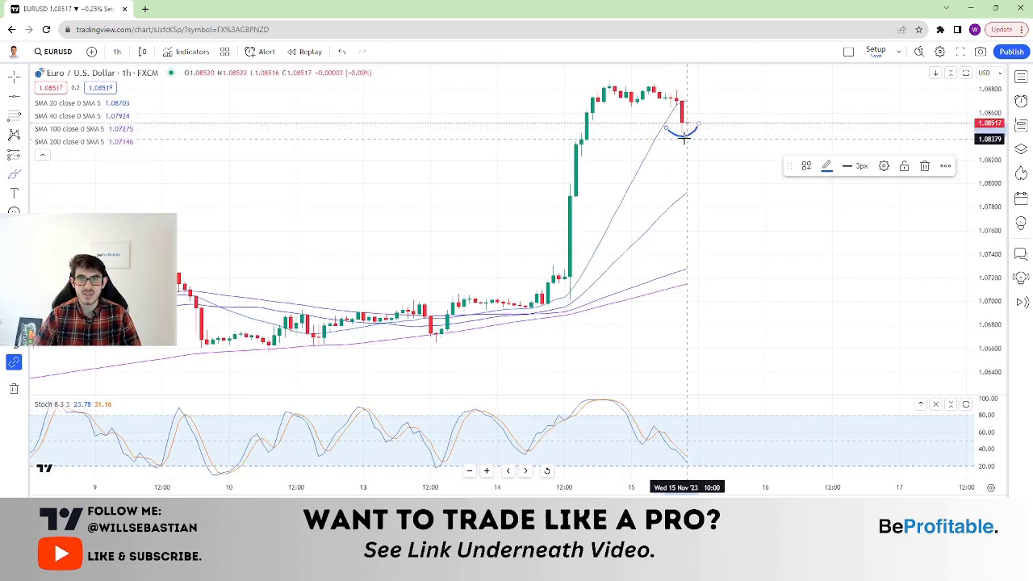
{"action": "scroll", "coordinate": [678, 137], "scroll_direction": "up", "scroll_amount": 4}
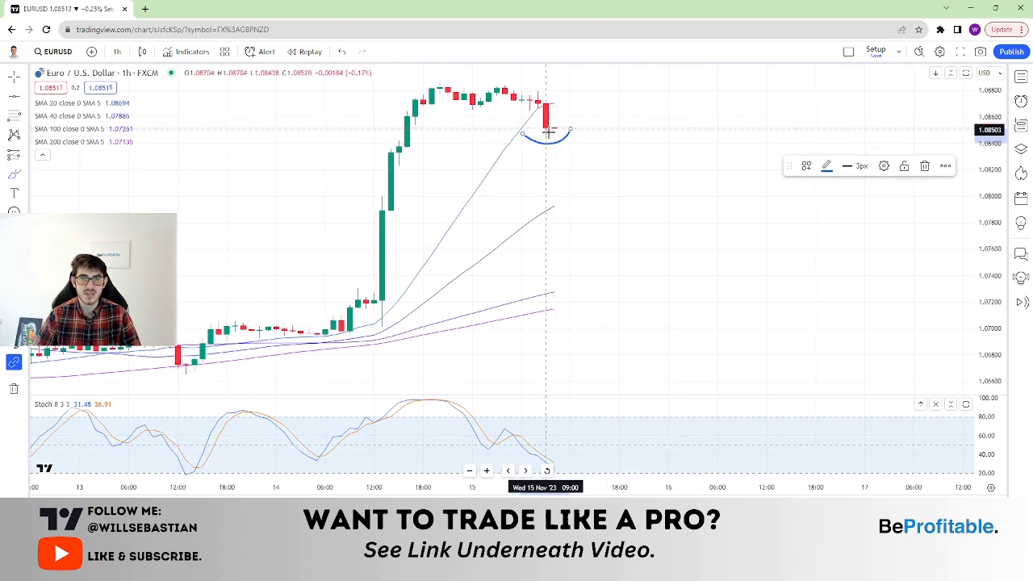
{"action": "scroll", "coordinate": [565, 134], "scroll_direction": "down", "scroll_amount": 4}
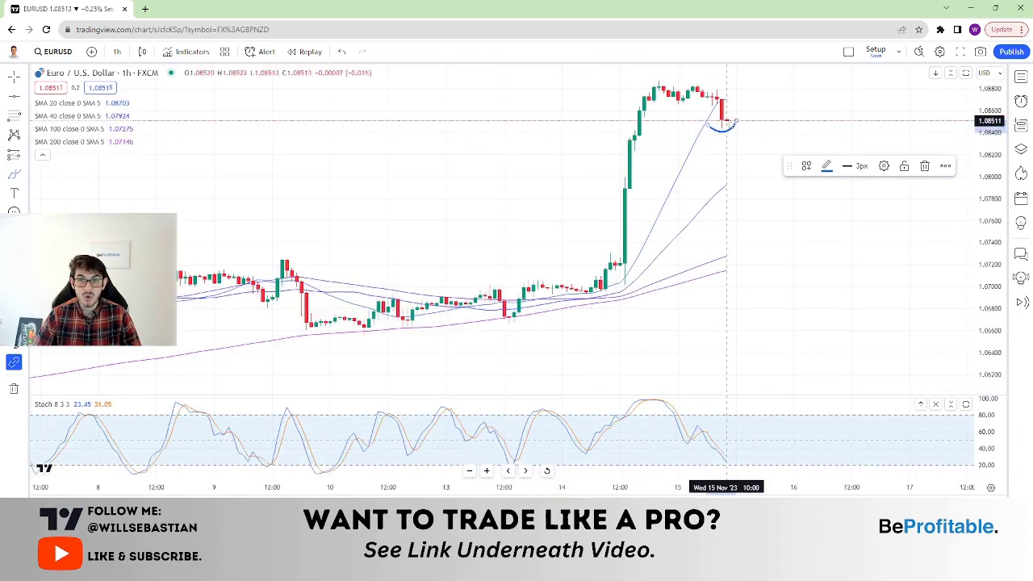
{"action": "left_click_drag", "start_coordinate": [742, 145], "coordinate": [761, 111]}
{"action": "scroll", "coordinate": [742, 159], "scroll_direction": "down", "scroll_amount": 1}
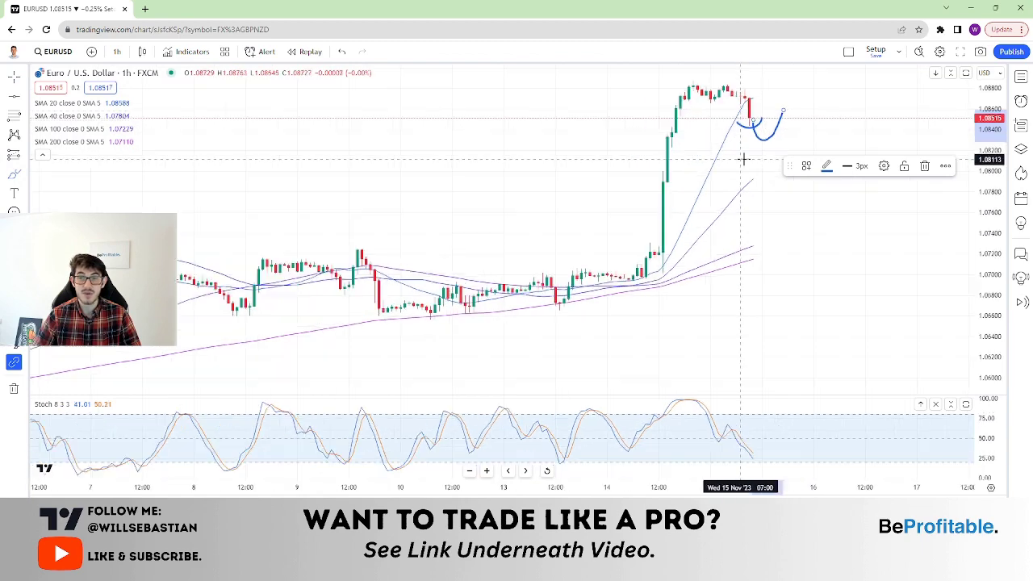
- Remove the brush drawings from the 1-hour chart and return to the 4-hour timeframe
{"action": "right_click", "coordinate": [773, 100]}
{"action": "left_click", "coordinate": [815, 325]}
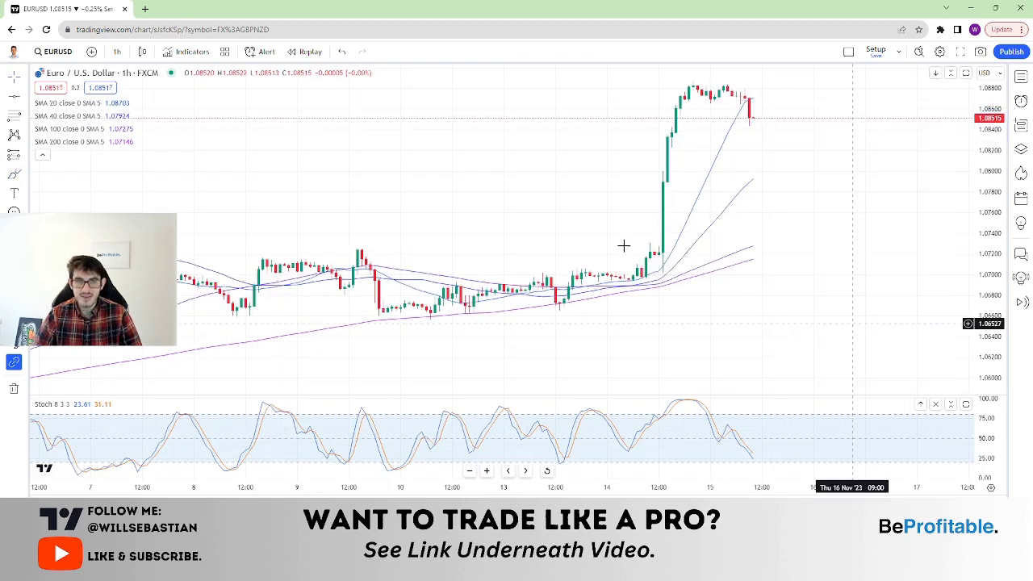
{"action": "left_click", "coordinate": [117, 51]}
{"action": "left_click", "coordinate": [137, 281]}
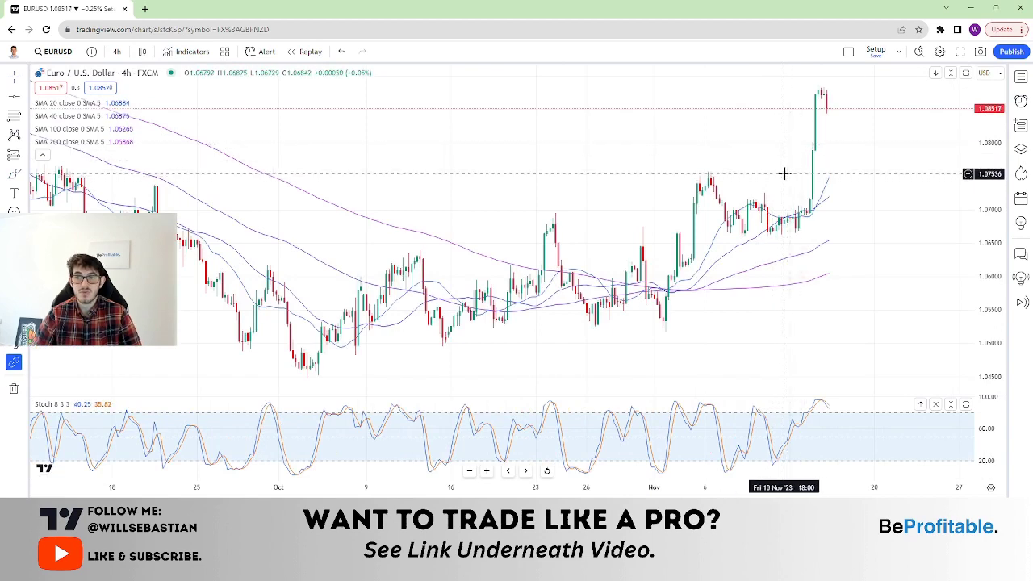
- Add an arrow marker pointing down at the 24 Oct 2023 swing high near 1.0694
{"action": "left_click", "coordinate": [25, 176]}
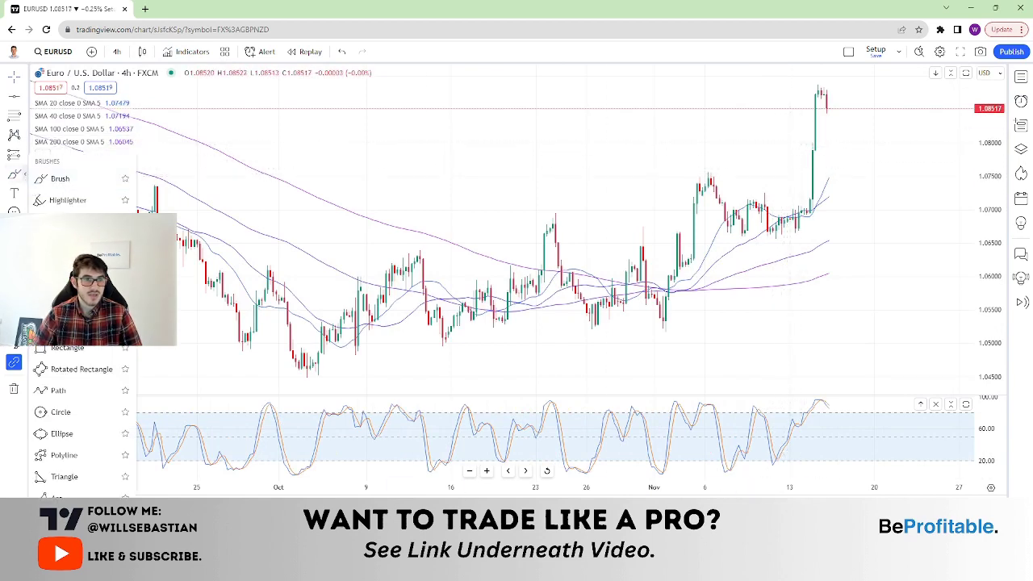
{"action": "left_click", "coordinate": [69, 242]}
{"action": "left_click", "coordinate": [521, 175]}
{"action": "left_click", "coordinate": [553, 213]}
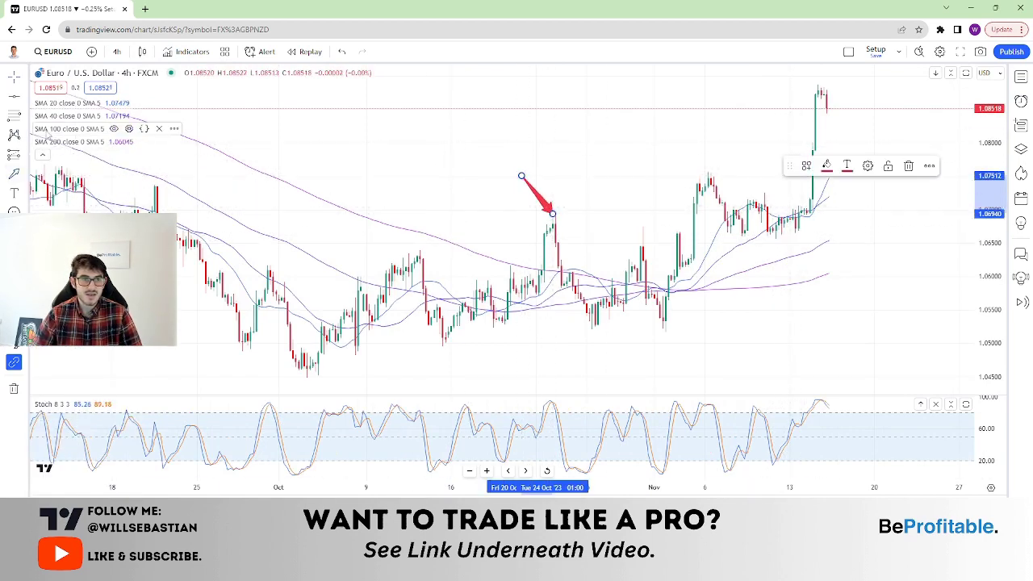
- Add arrow markers pointing down at the mid-October swing high near 1.0645 and the 6 Nov swing high near 1.0760
{"action": "left_click", "coordinate": [14, 172]}
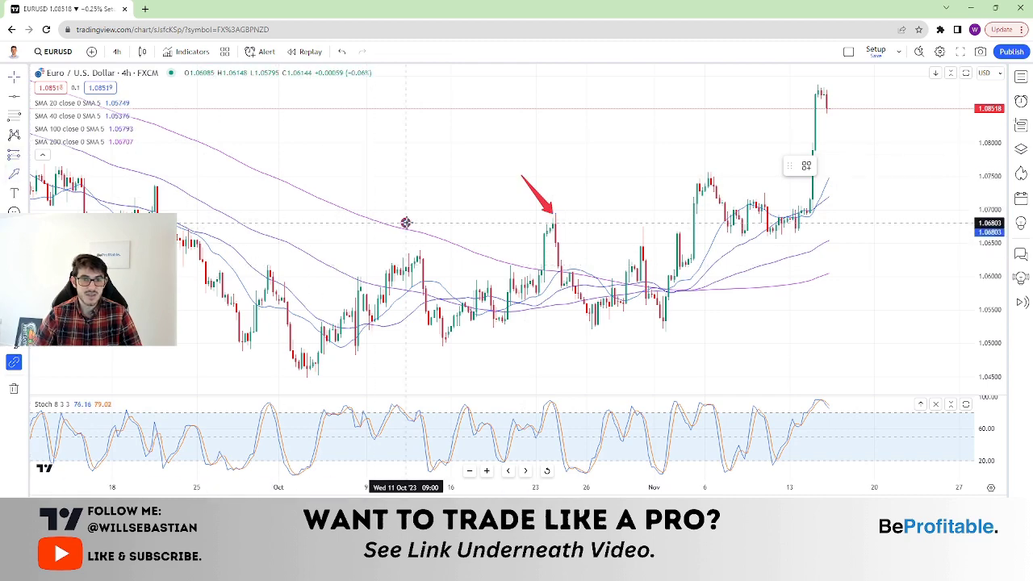
{"action": "left_click_drag", "start_coordinate": [405, 224], "coordinate": [417, 246]}
{"action": "left_click", "coordinate": [521, 344]}
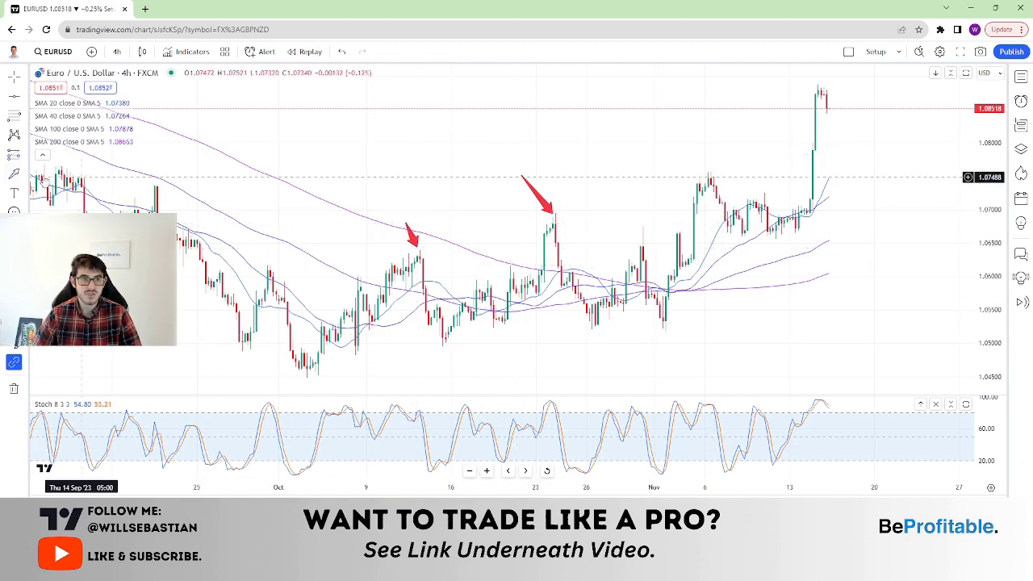
{"action": "left_click", "coordinate": [13, 171]}
{"action": "left_click_drag", "start_coordinate": [694, 140], "coordinate": [708, 169]}
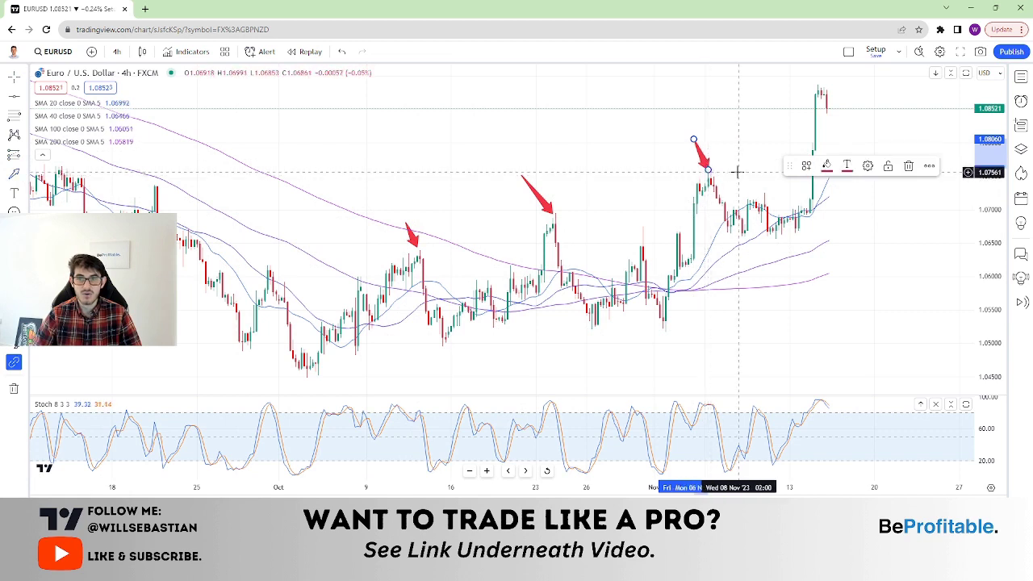
{"action": "left_click", "coordinate": [733, 168]}
- Draw a flat ellipse centred on the 6 Nov swing high near 1.0760, stretching from about 18 Oct past the latest candle
{"action": "left_click", "coordinate": [25, 98]}
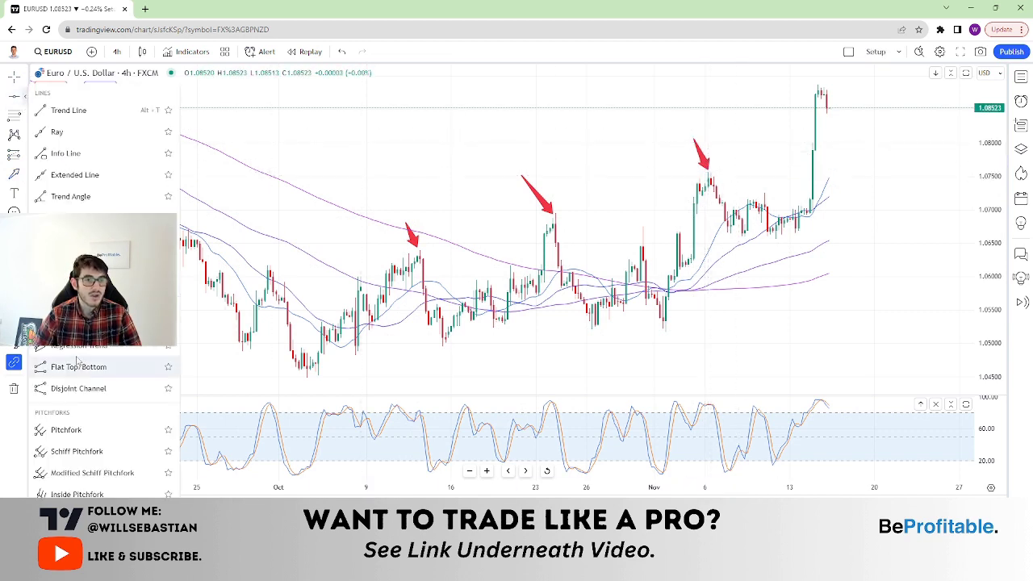
{"action": "left_click", "coordinate": [26, 171]}
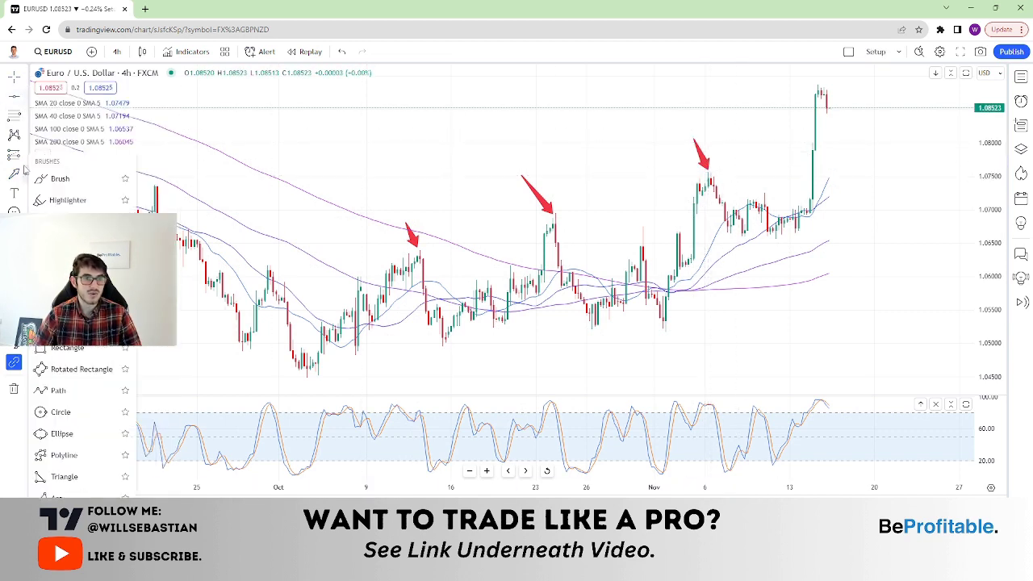
{"action": "left_click", "coordinate": [54, 436]}
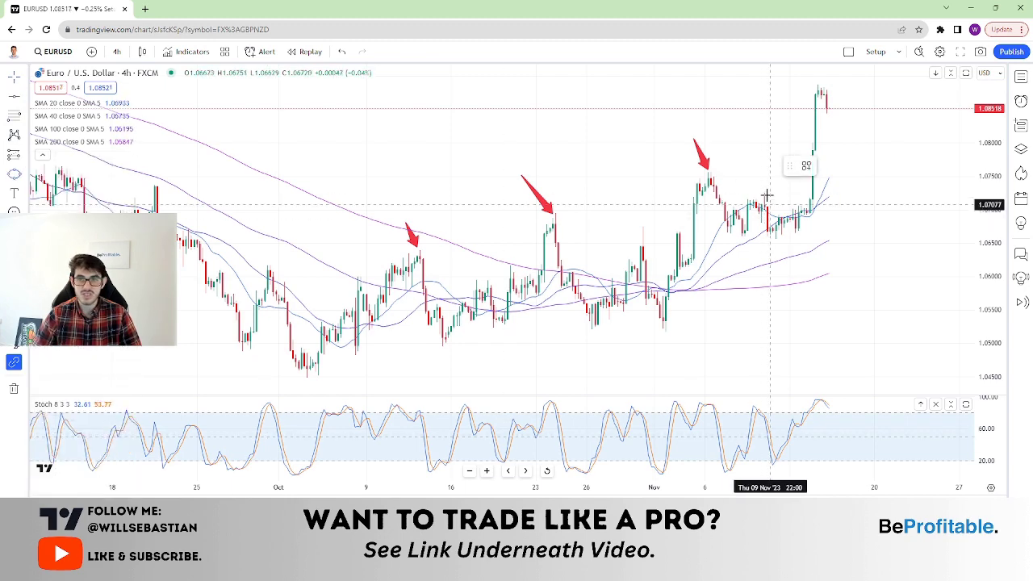
{"action": "left_click", "coordinate": [499, 171]}
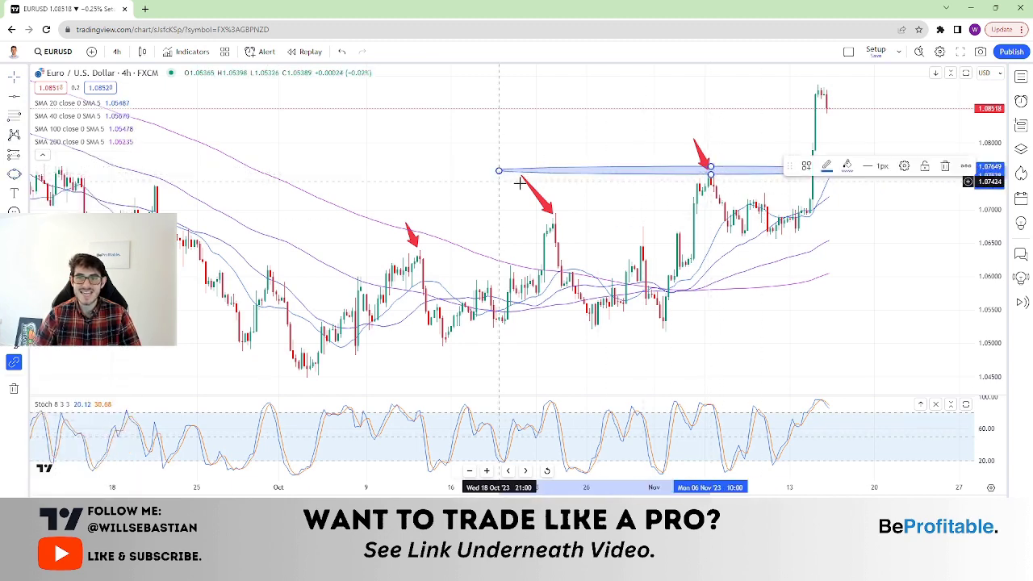
{"action": "left_click", "coordinate": [899, 207]}
{"action": "scroll", "coordinate": [880, 203], "scroll_direction": "up", "scroll_amount": 3}
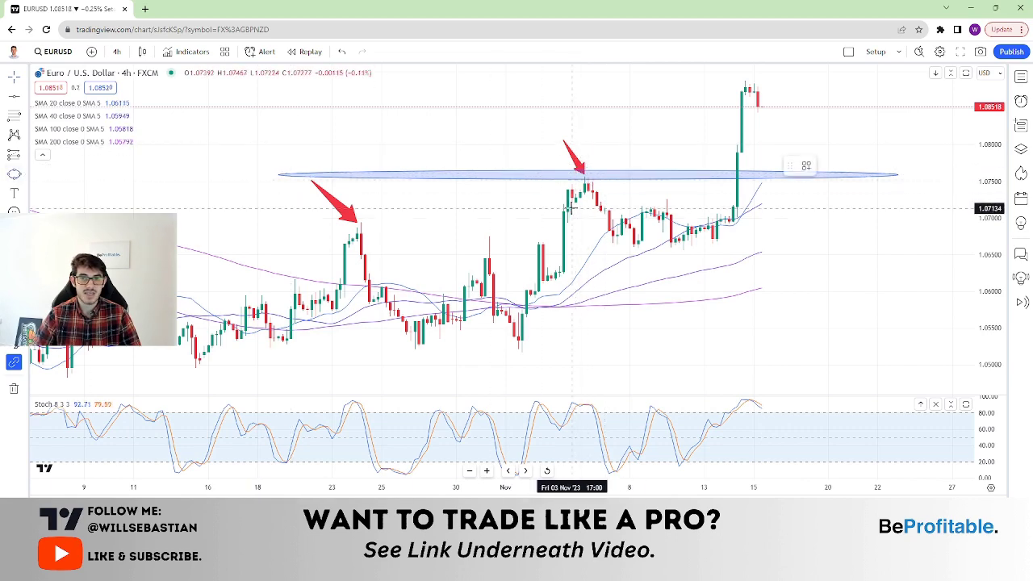
{"action": "scroll", "coordinate": [788, 191], "scroll_direction": "down", "scroll_amount": 4}
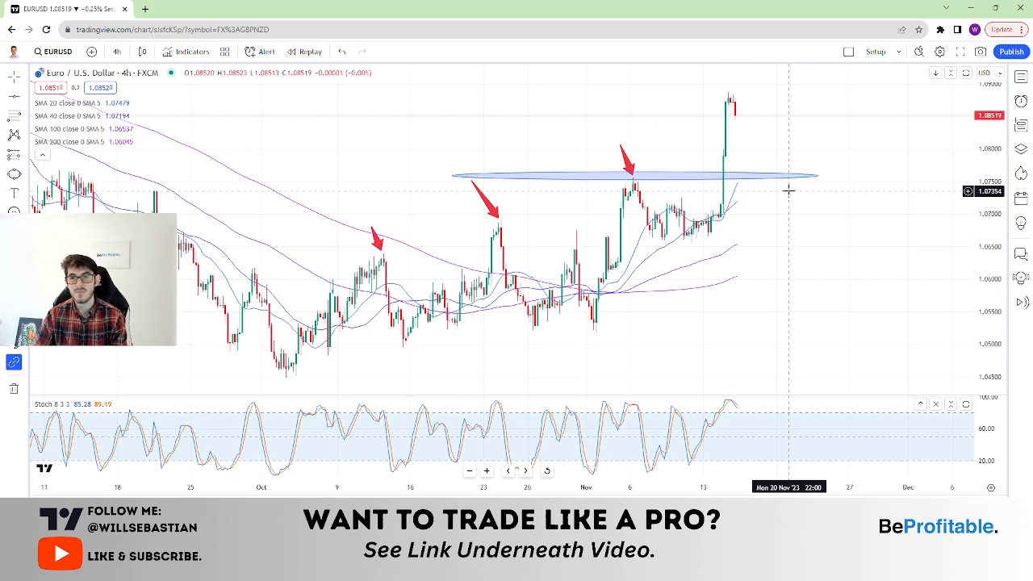
- Brush arcs under the mid-October, late-October, early-November and pre-breakout lows, plus one along the ellipse's lower edge beyond the latest candle
{"action": "left_click", "coordinate": [25, 193]}
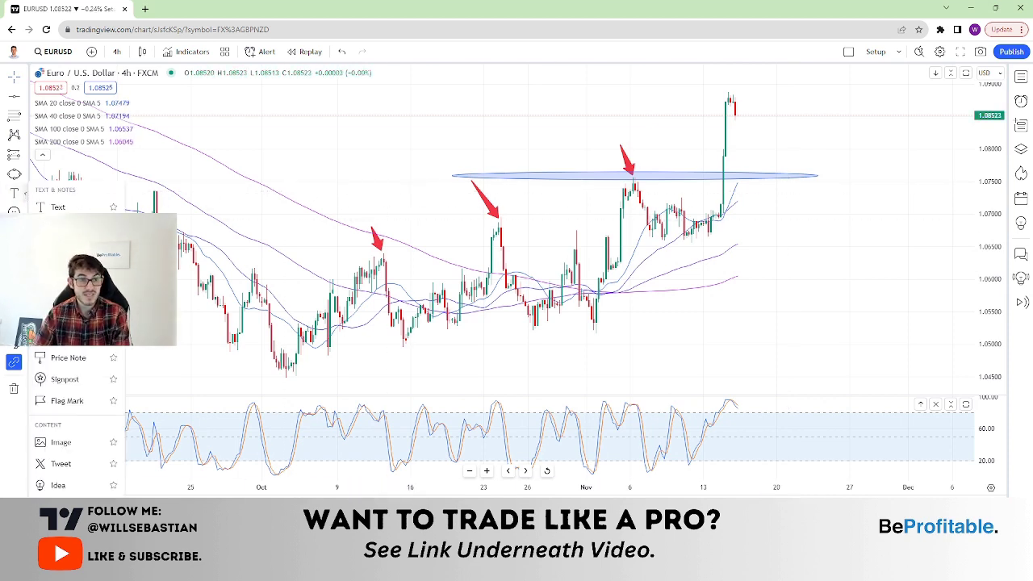
{"action": "left_click", "coordinate": [364, 166]}
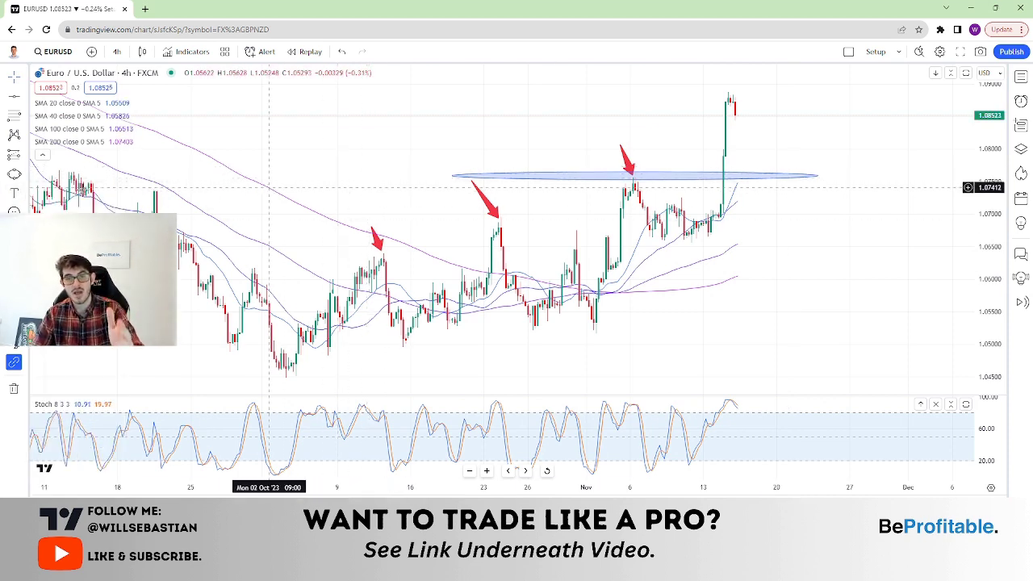
{"action": "left_click", "coordinate": [24, 174]}
{"action": "left_click", "coordinate": [49, 176]}
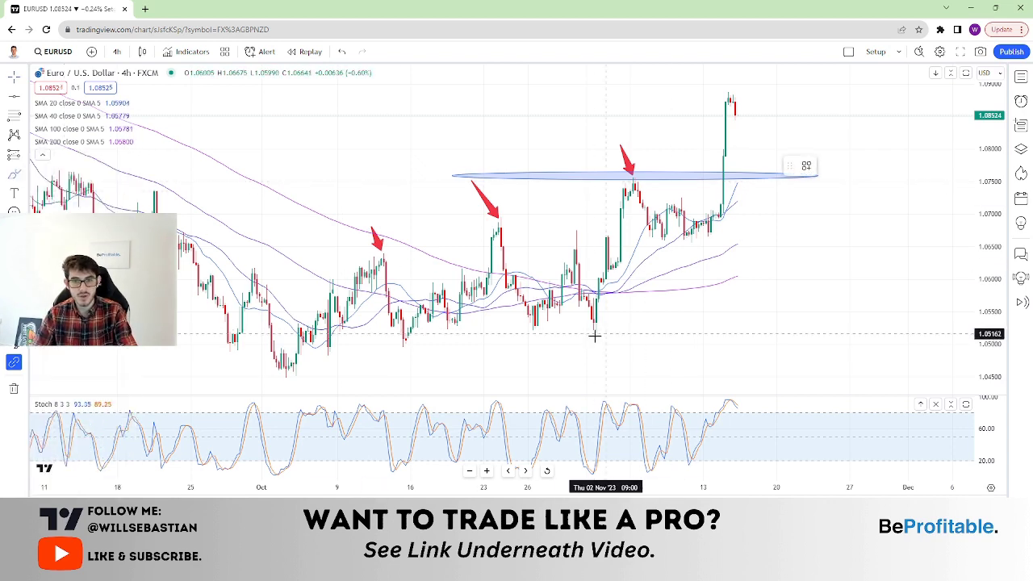
{"action": "mouse_move", "coordinate": [579, 325]}
{"action": "left_mouse_down"}
{"action": "mouse_move", "coordinate": [587, 337]}
{"action": "mouse_move", "coordinate": [615, 330]}
{"action": "left_mouse_up"}
{"action": "left_click_drag", "start_coordinate": [521, 325], "coordinate": [565, 326]}
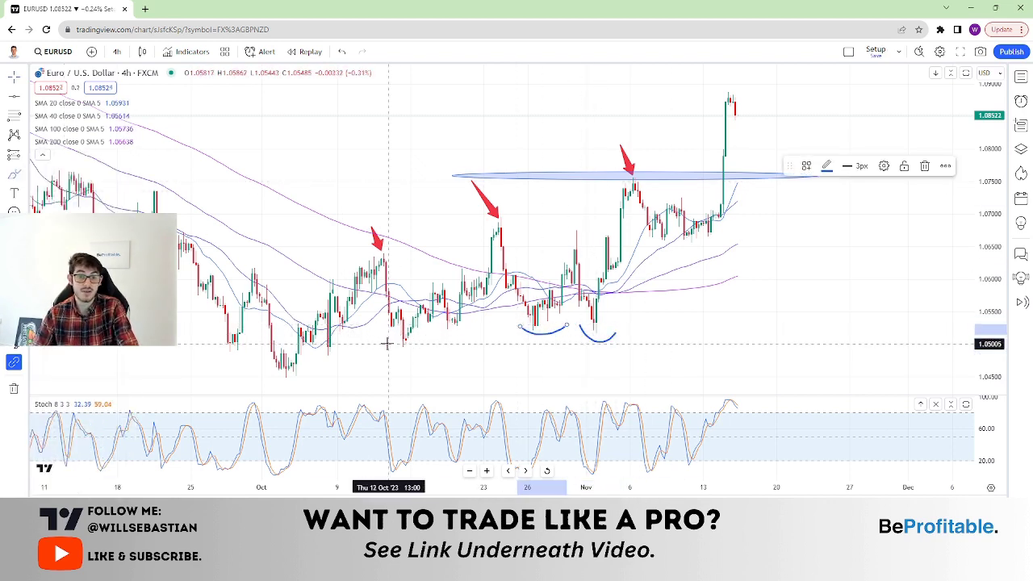
{"action": "left_click_drag", "start_coordinate": [387, 342], "coordinate": [429, 342]}
{"action": "left_click_drag", "start_coordinate": [670, 249], "coordinate": [743, 238]}
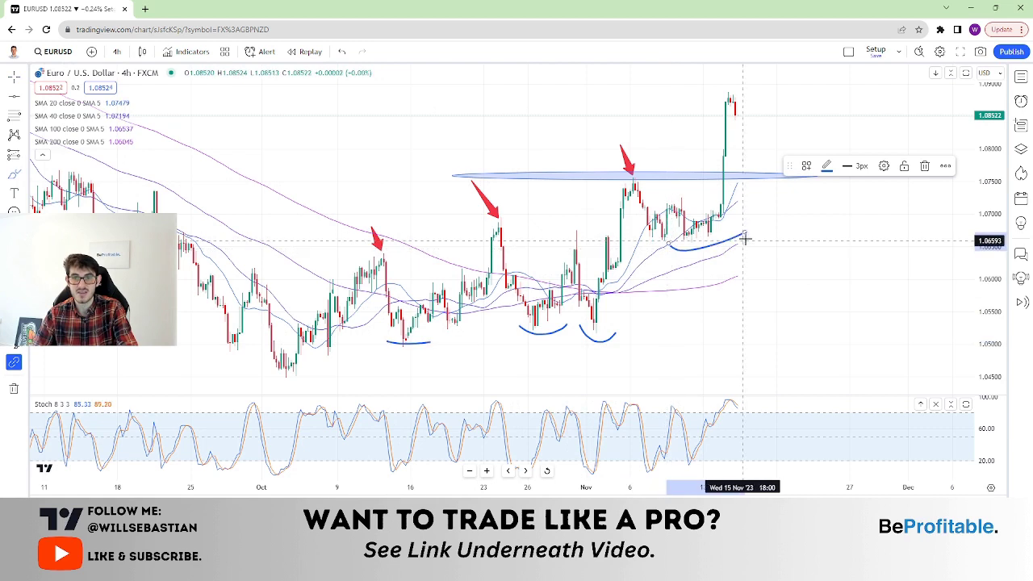
{"action": "mouse_move", "coordinate": [757, 170]}
{"action": "left_mouse_down"}
{"action": "mouse_move", "coordinate": [811, 179]}
{"action": "mouse_move", "coordinate": [769, 104]}
{"action": "mouse_move", "coordinate": [195, 83]}
{"action": "left_mouse_up"}
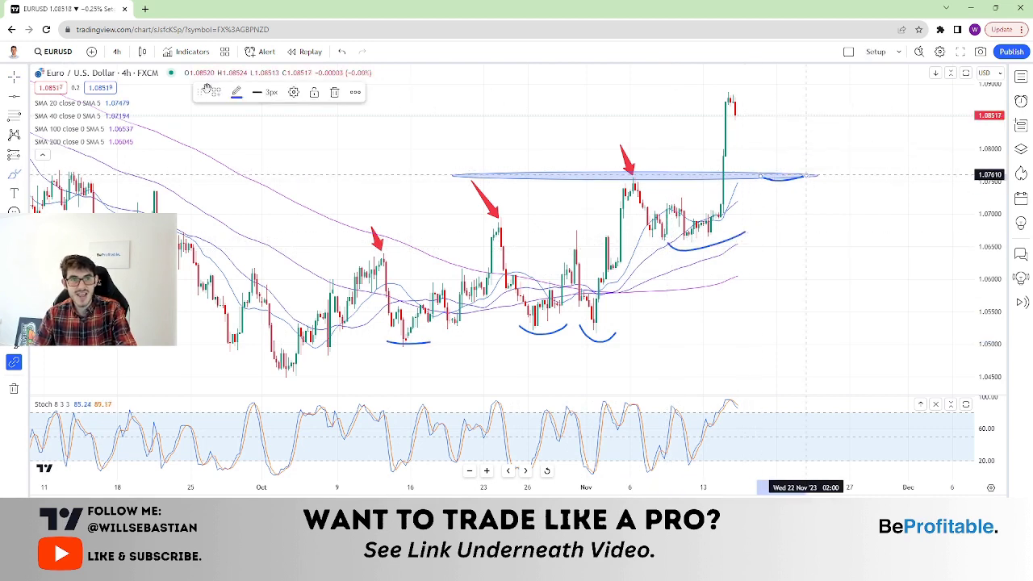
- Add an arrow marker rising from the expected pullback arc on the ellipse and a small one pointing at the latest candle near 1.0847
{"action": "left_click", "coordinate": [29, 175]}
{"action": "left_click", "coordinate": [65, 246]}
{"action": "left_click", "coordinate": [859, 126]}
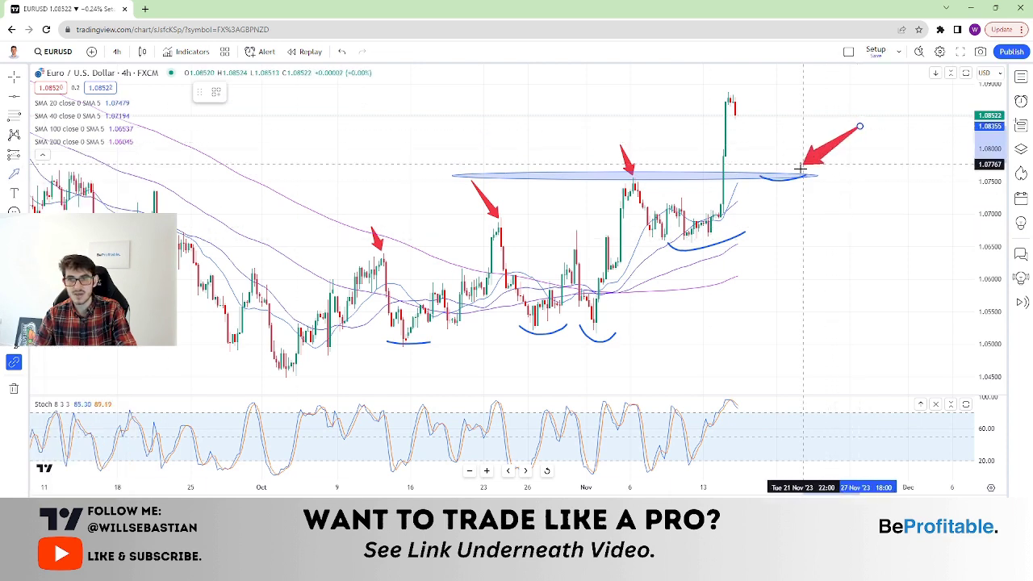
{"action": "left_click", "coordinate": [798, 174]}
{"action": "left_click_drag", "start_coordinate": [859, 126], "coordinate": [820, 183]}
{"action": "left_click_drag", "start_coordinate": [786, 219], "coordinate": [857, 121]}
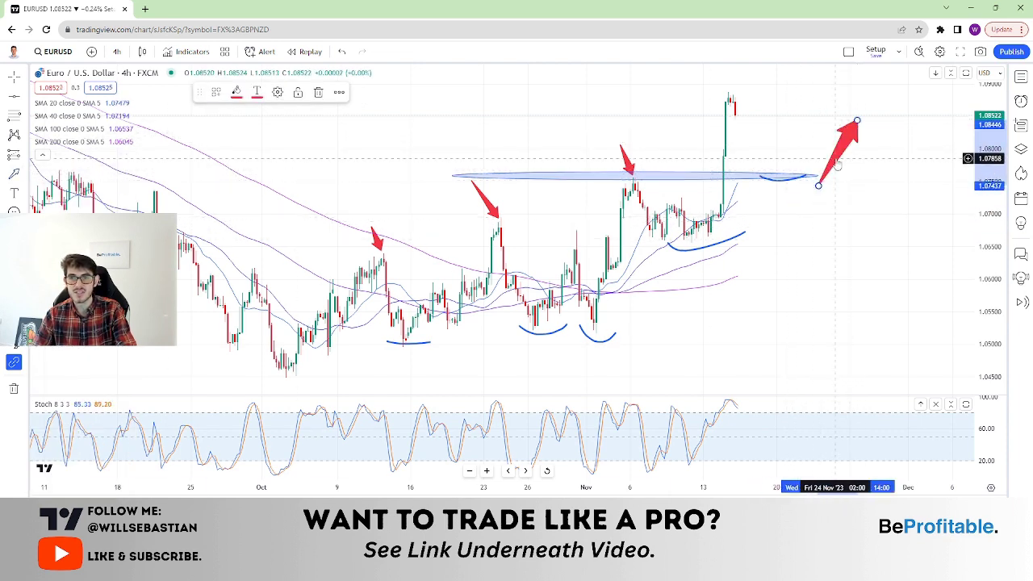
{"action": "left_click_drag", "start_coordinate": [835, 159], "coordinate": [803, 148]}
{"action": "left_click", "coordinate": [814, 167]}
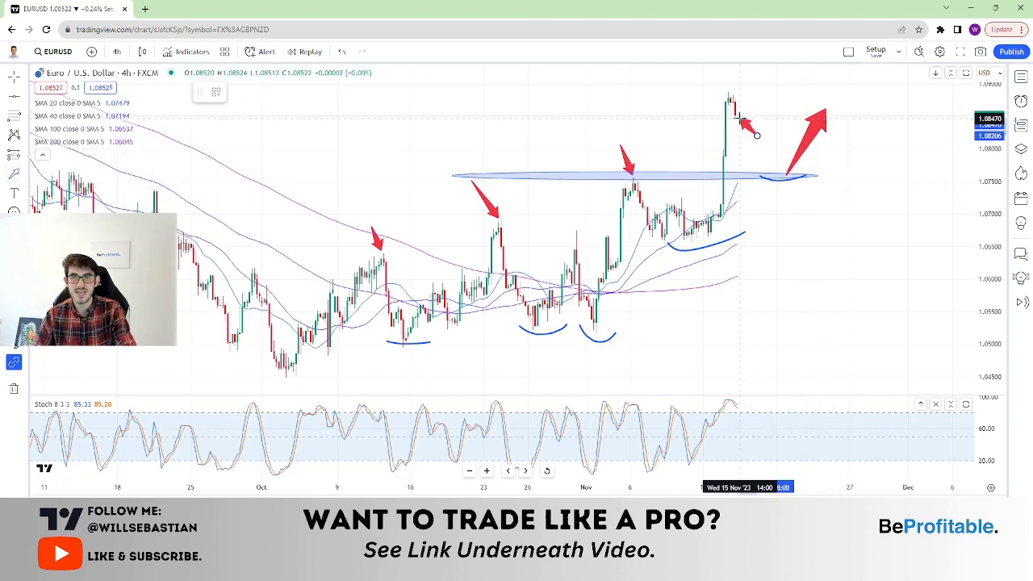
{"action": "double_click", "coordinate": [740, 118]}
{"action": "left_click", "coordinate": [750, 100]}
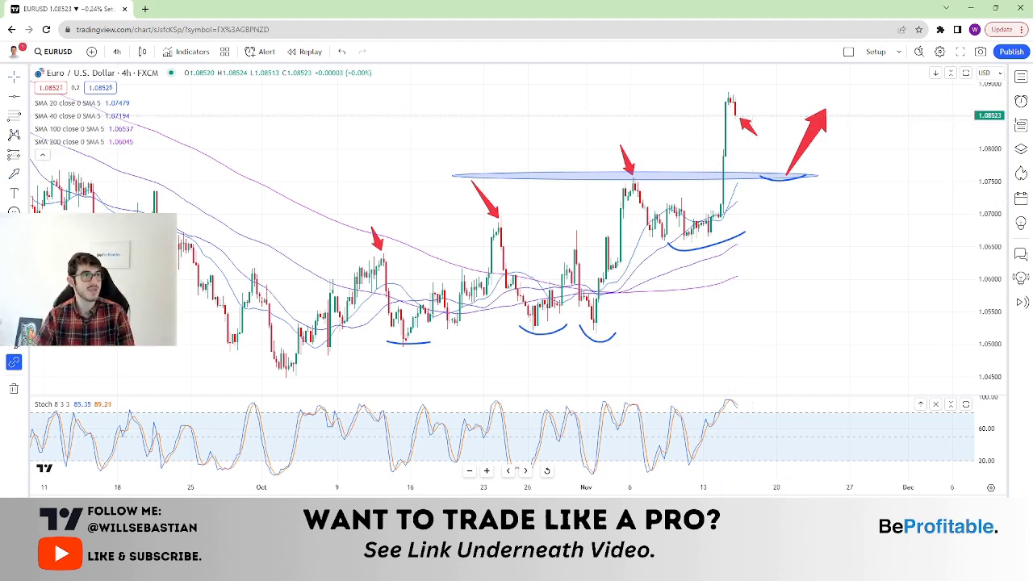
- Remove all drawings from the EURUSD chart and load the U.S. Dollar Index (DXY)
{"action": "right_click", "coordinate": [609, 99]}
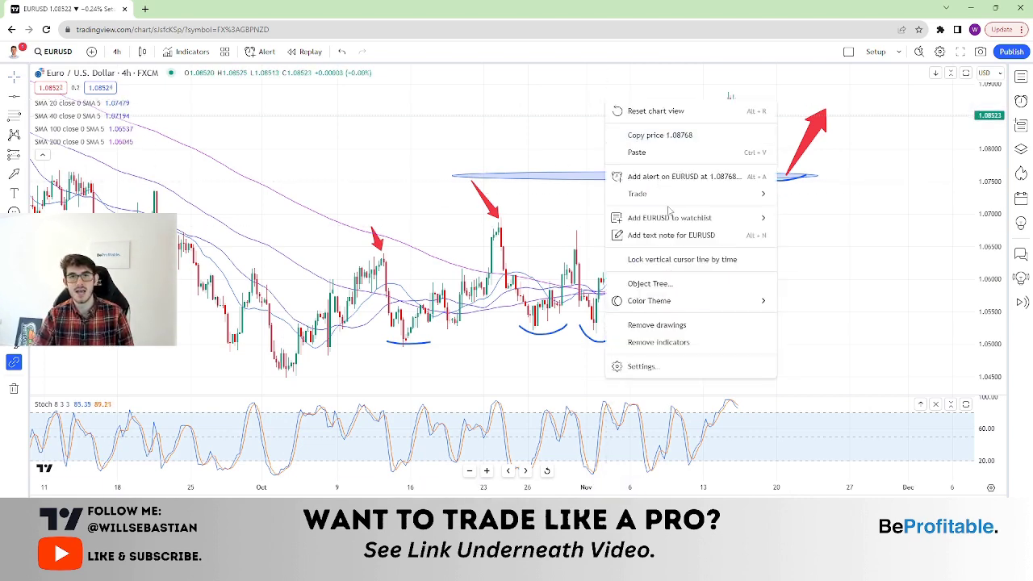
{"action": "left_click", "coordinate": [650, 389]}
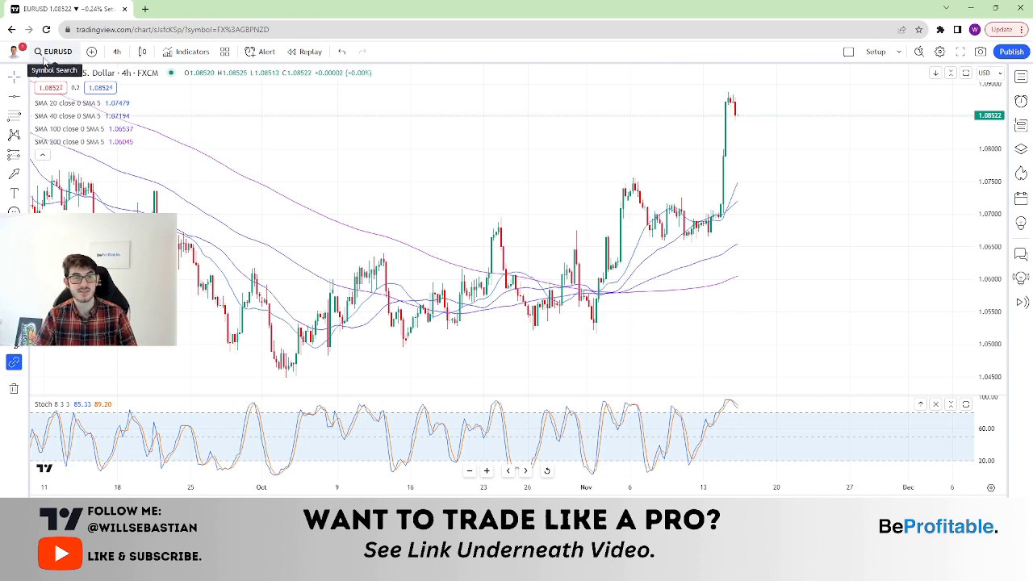
{"action": "left_click", "coordinate": [44, 56]}
{"action": "type", "text": "DXY"}
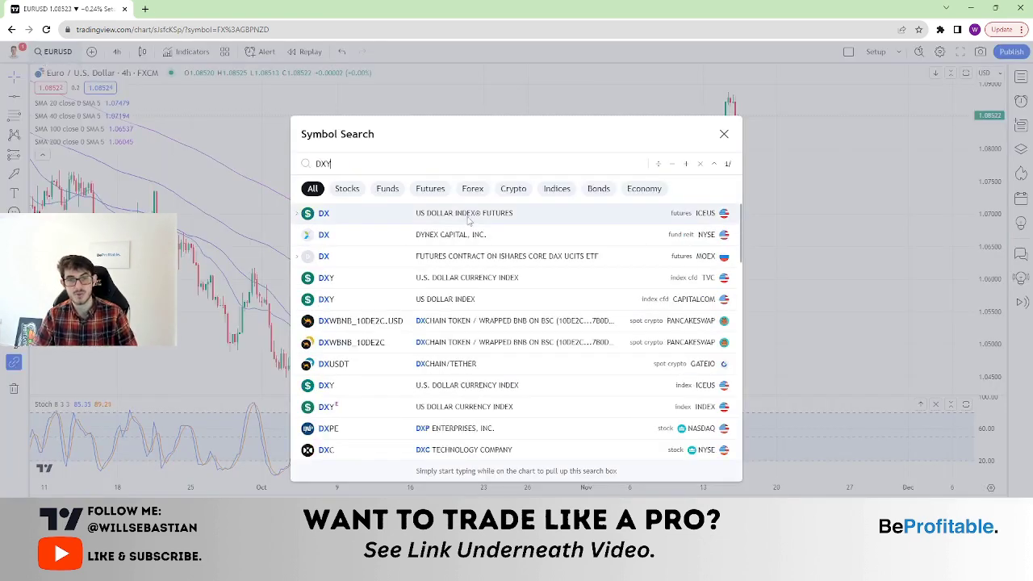
{"action": "key", "text": "Return"}
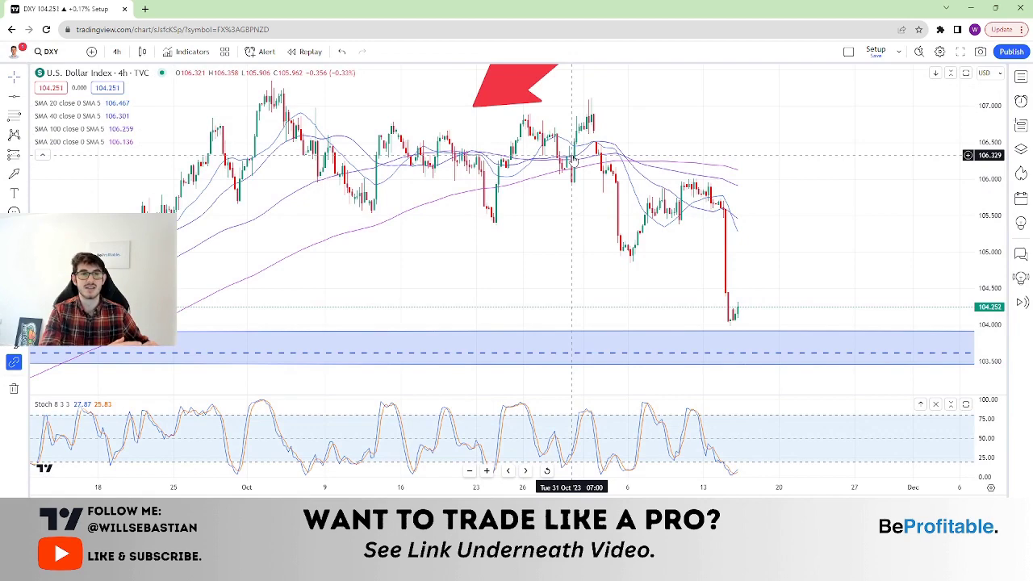
- Remove all drawings from the U.S. Dollar Index chart and switch it to the weekly timeframe
{"action": "right_click", "coordinate": [747, 141]}
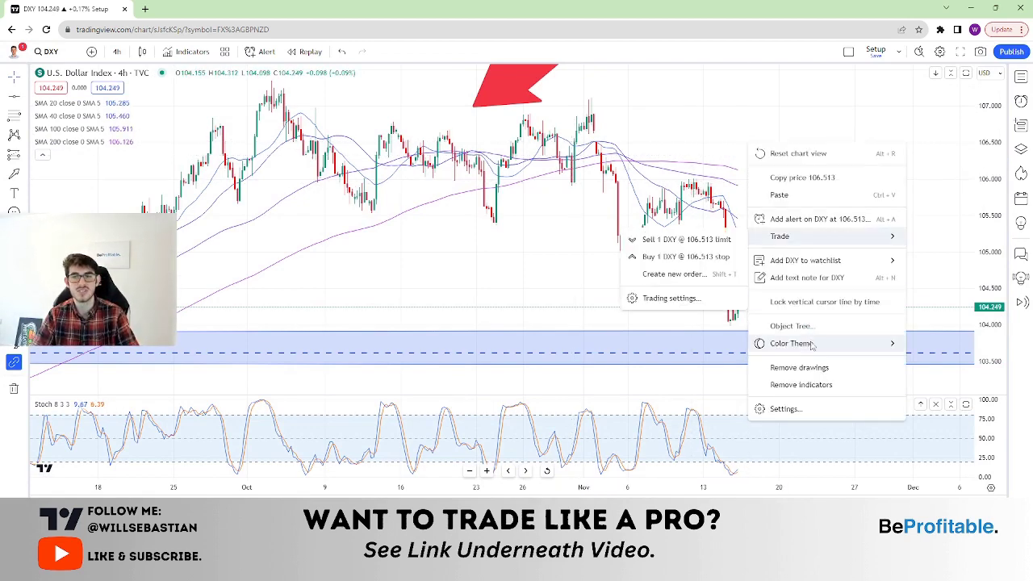
{"action": "left_click", "coordinate": [813, 363]}
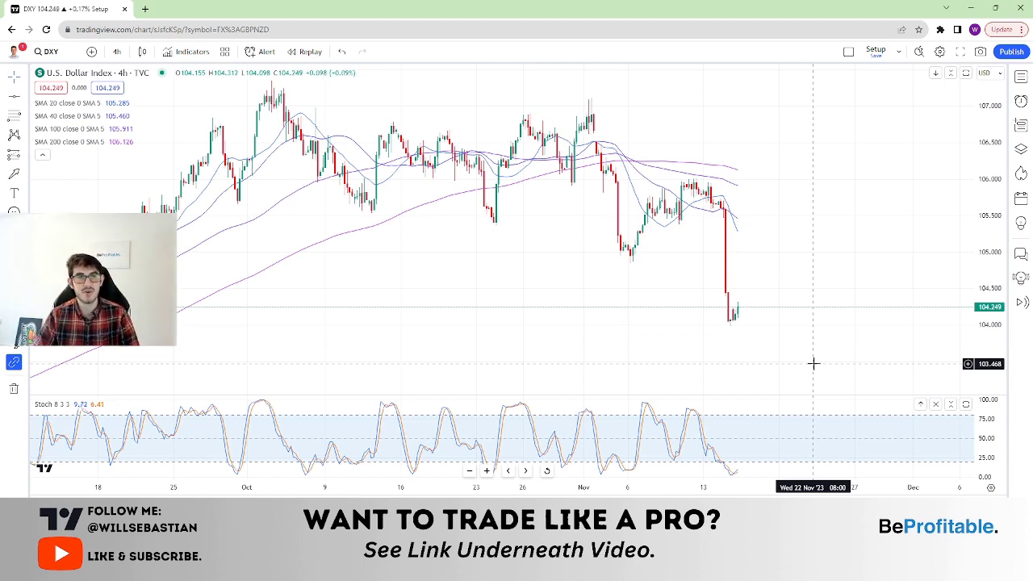
{"action": "left_click", "coordinate": [116, 50]}
{"action": "left_click", "coordinate": [129, 337]}
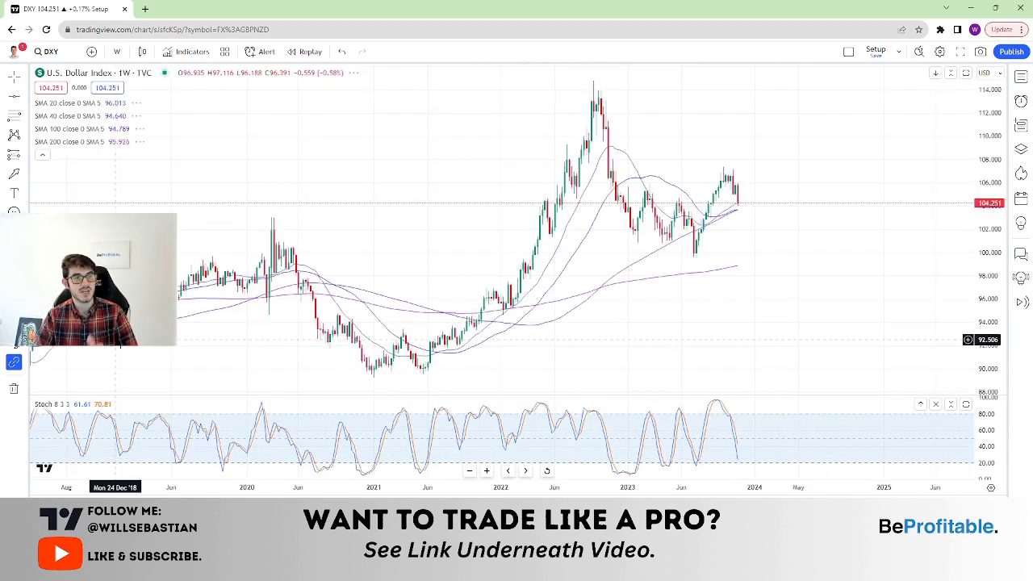